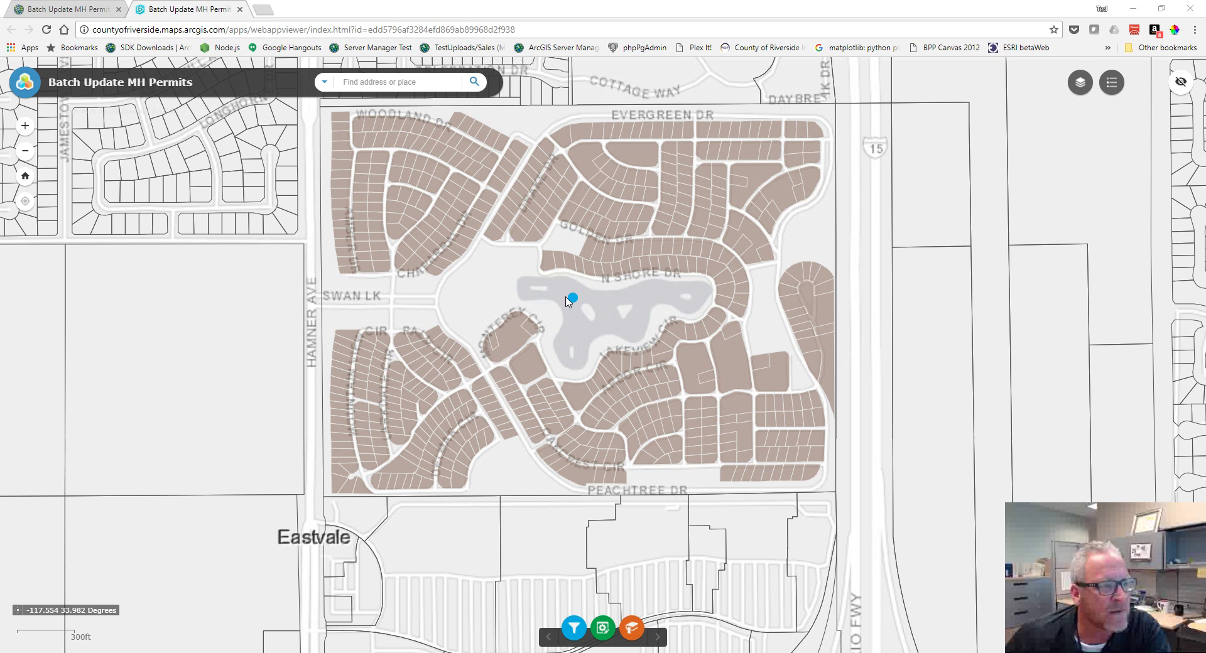
View the details of the permit marker at the lake inside the Eastvale mobile home park
click(574, 299)
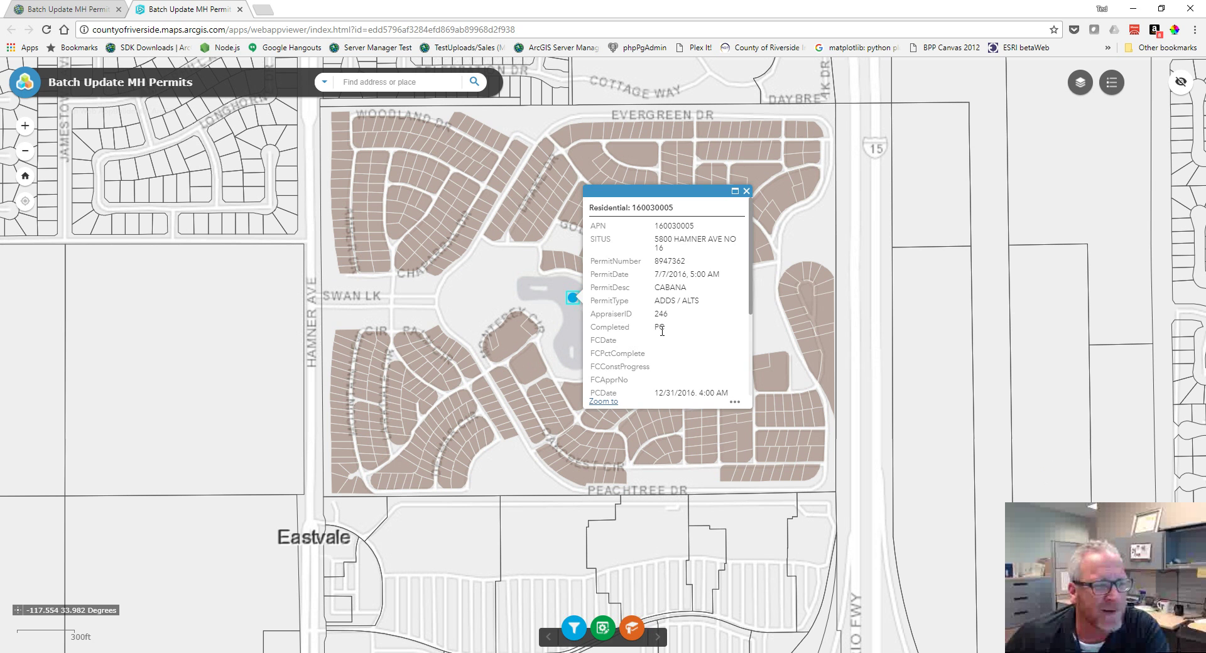
click(746, 191)
Explore the permit markers across the county, from Eastvale past Riverside and San Jacinto to the mobile home park near Palm Desert
scroll(764, 283, down, 3)
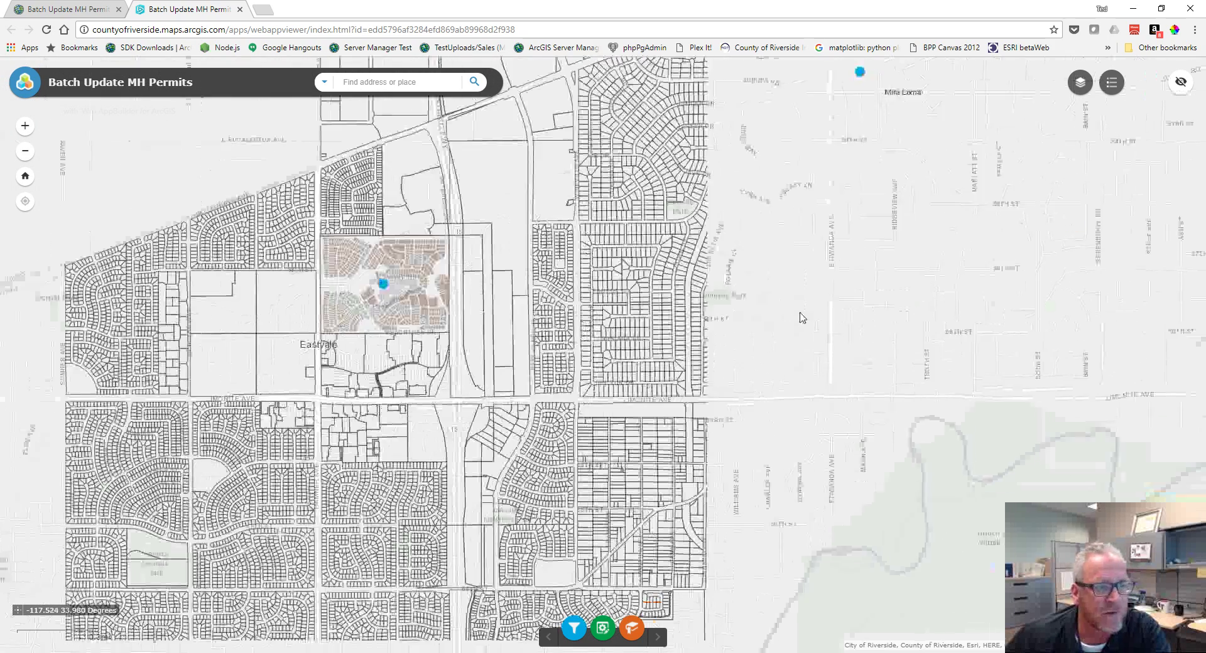
scroll(802, 318, down, 2)
scroll(893, 316, up, 1)
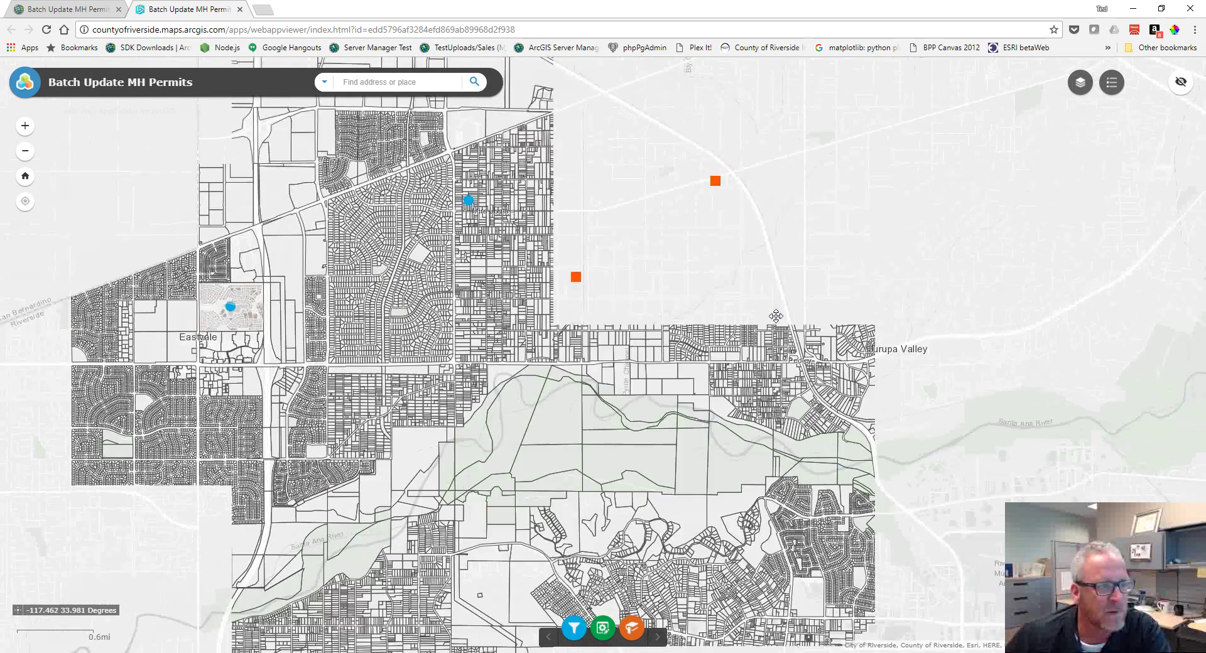
drag(891, 312, 501, 313)
drag(1002, 318, 575, 323)
drag(991, 276, 676, 299)
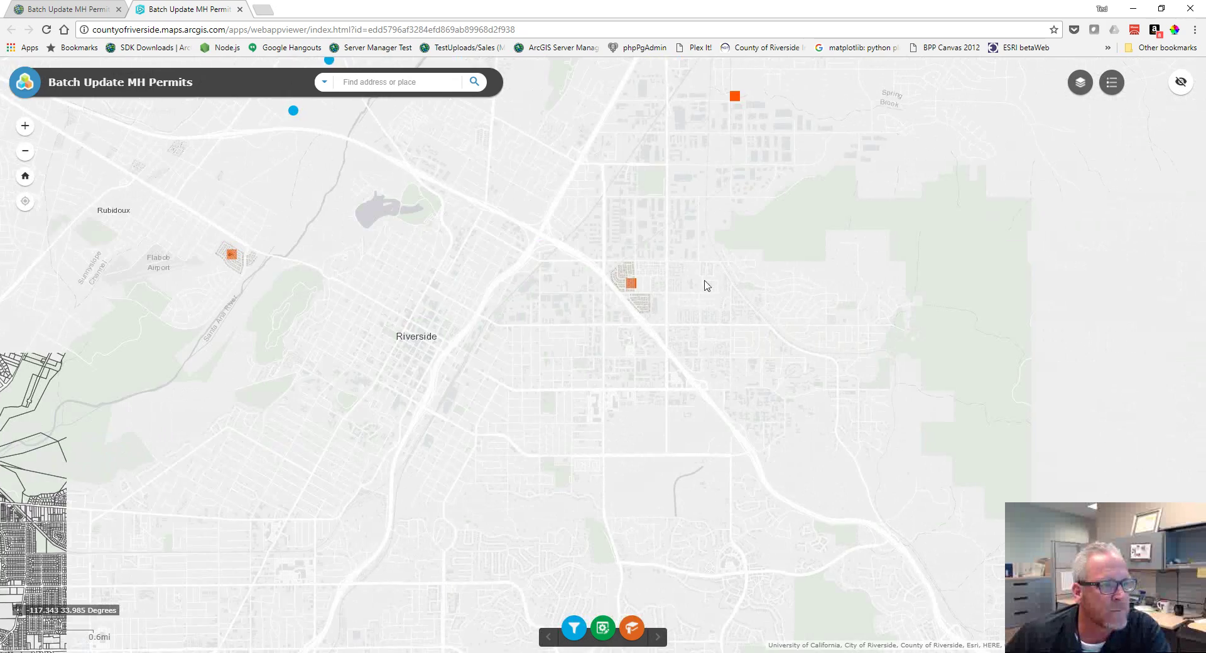
scroll(736, 251, down, 2)
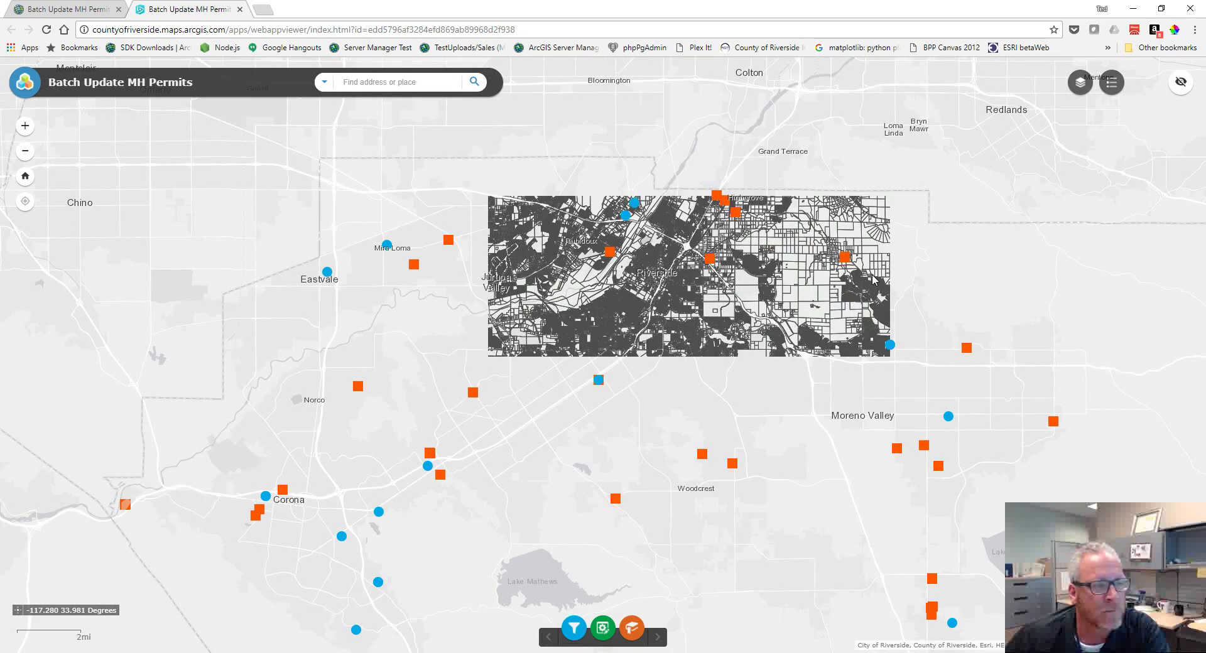
drag(946, 500, 941, 279)
drag(1068, 440, 673, 355)
drag(1057, 335, 739, 304)
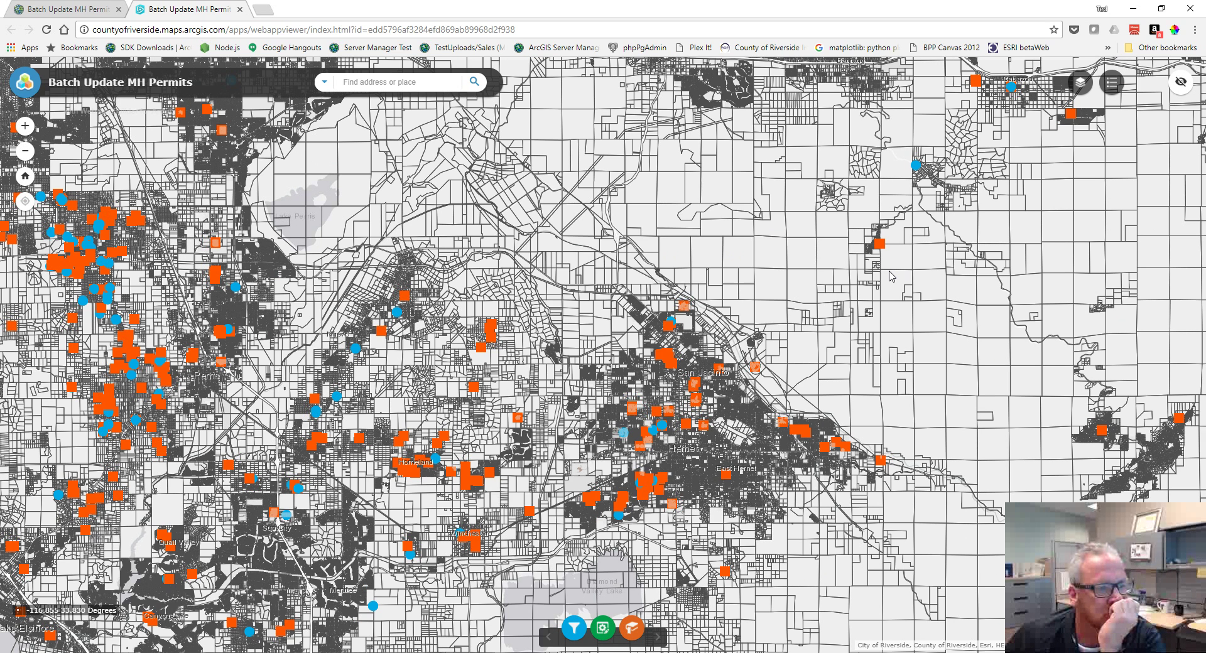
drag(1049, 216, 399, 270)
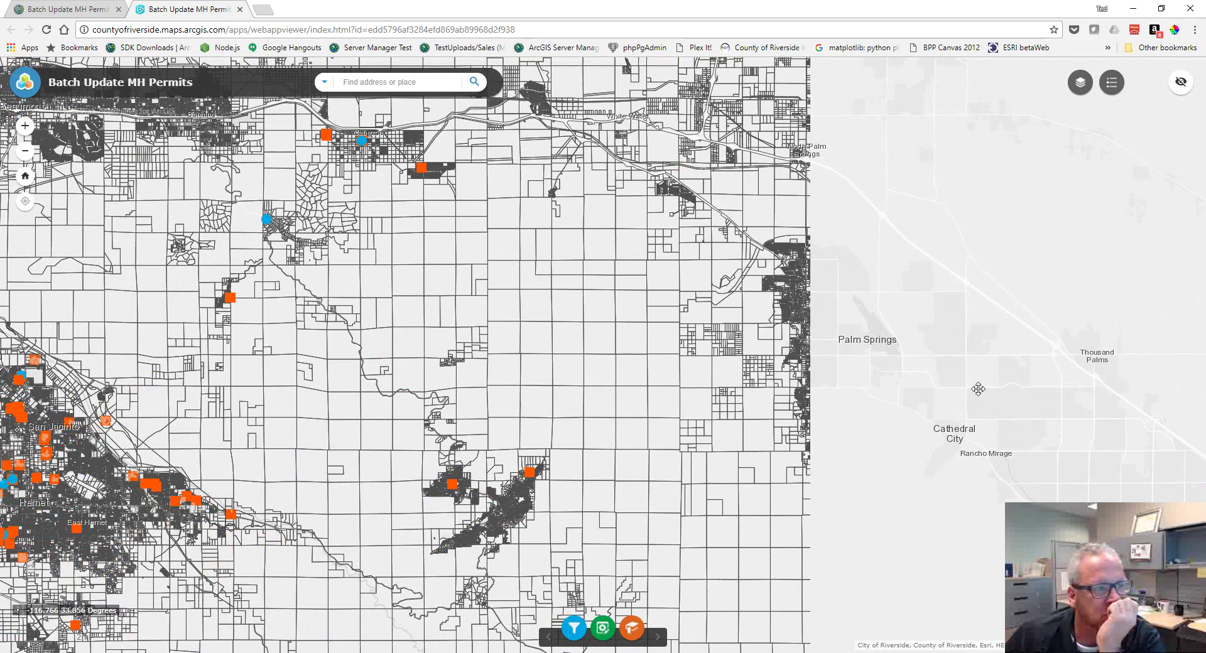
drag(1169, 466, 901, 349)
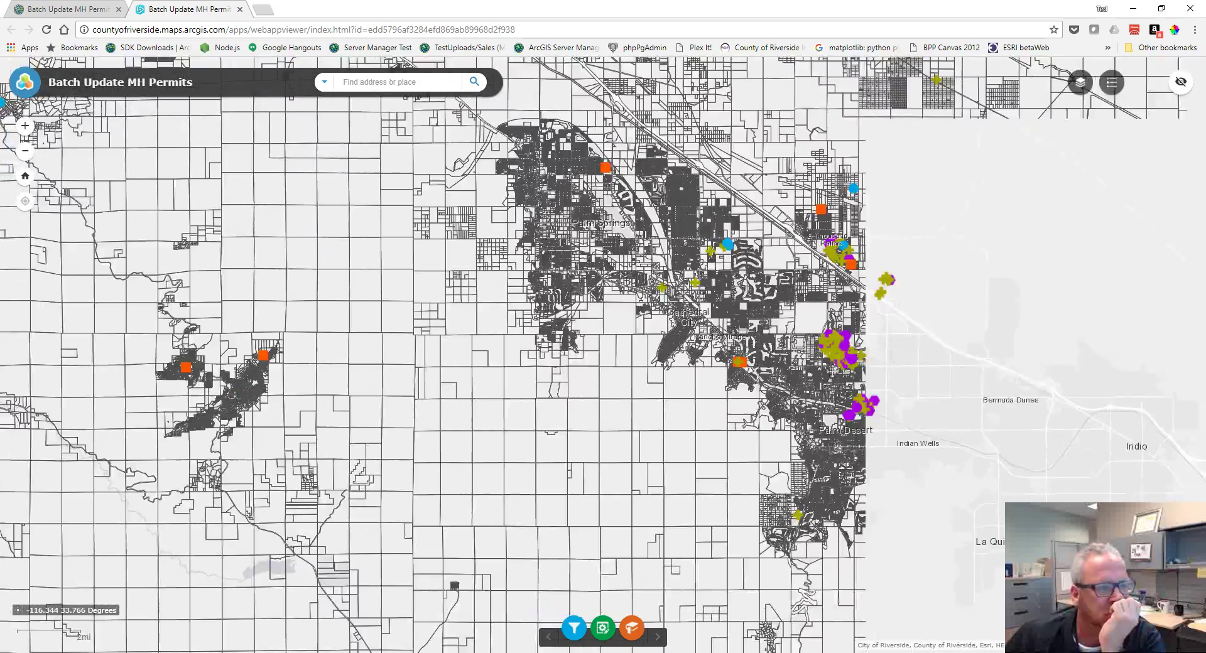
scroll(902, 349, up, 2)
scroll(772, 368, up, 1)
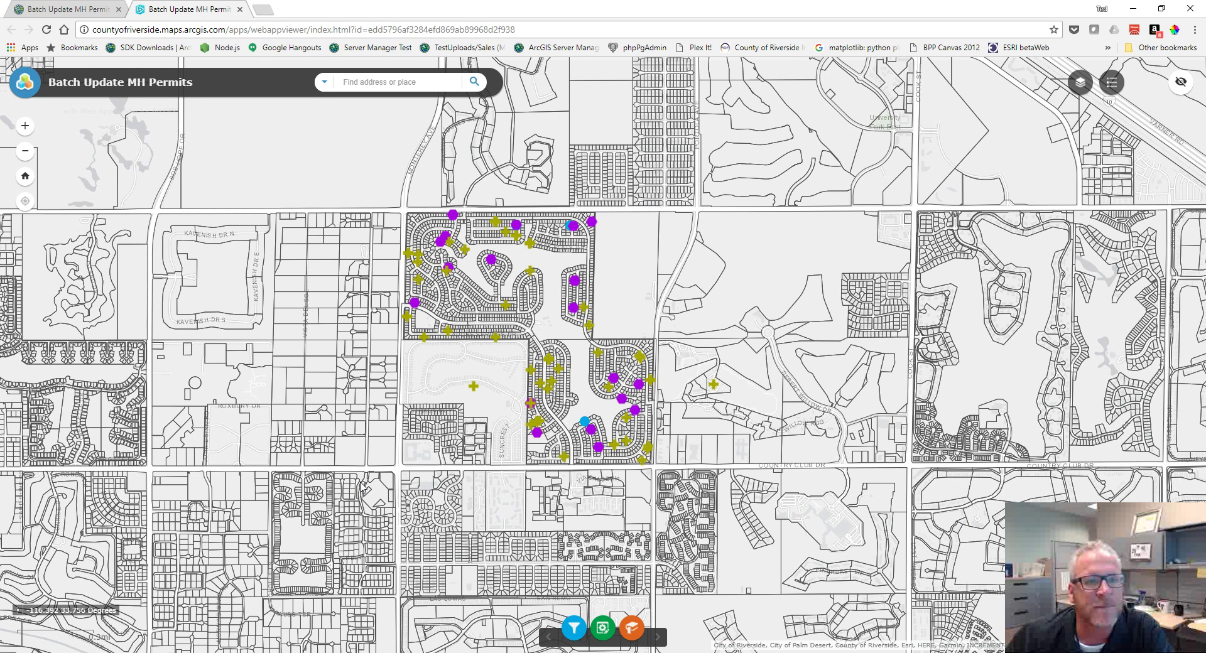
Review the map's operational layers and the legend symbols for MH Spaces and MH Permits
click(1081, 83)
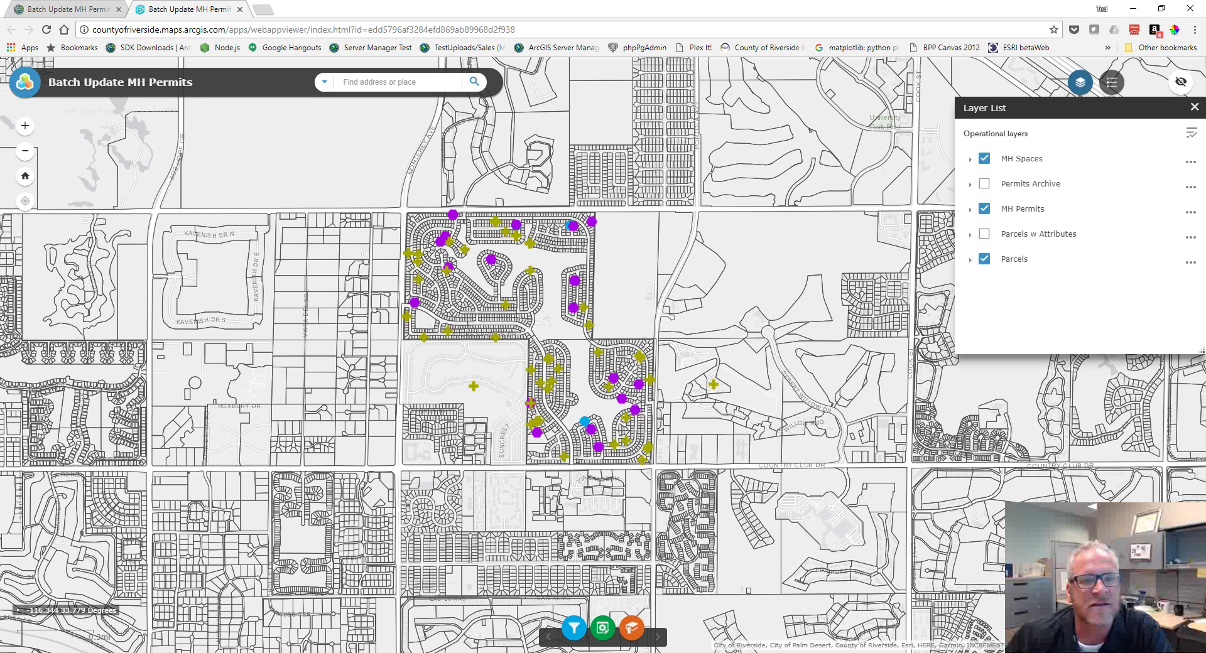
click(1191, 162)
click(1024, 321)
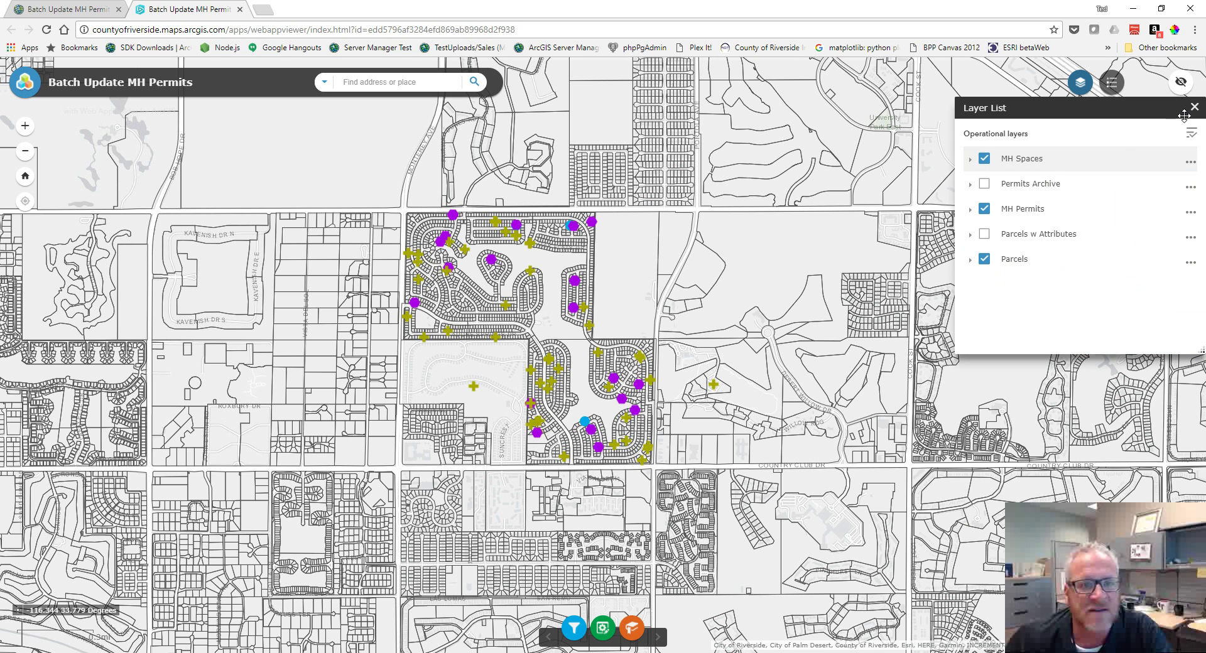
click(1194, 107)
click(1112, 83)
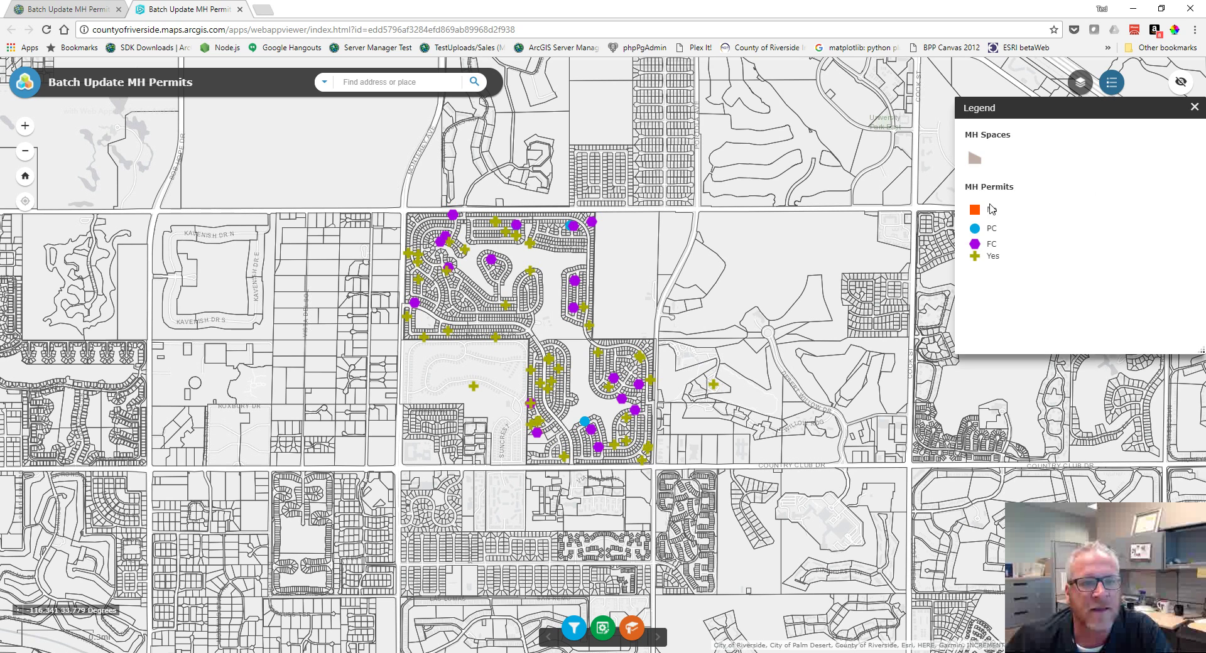
click(1194, 108)
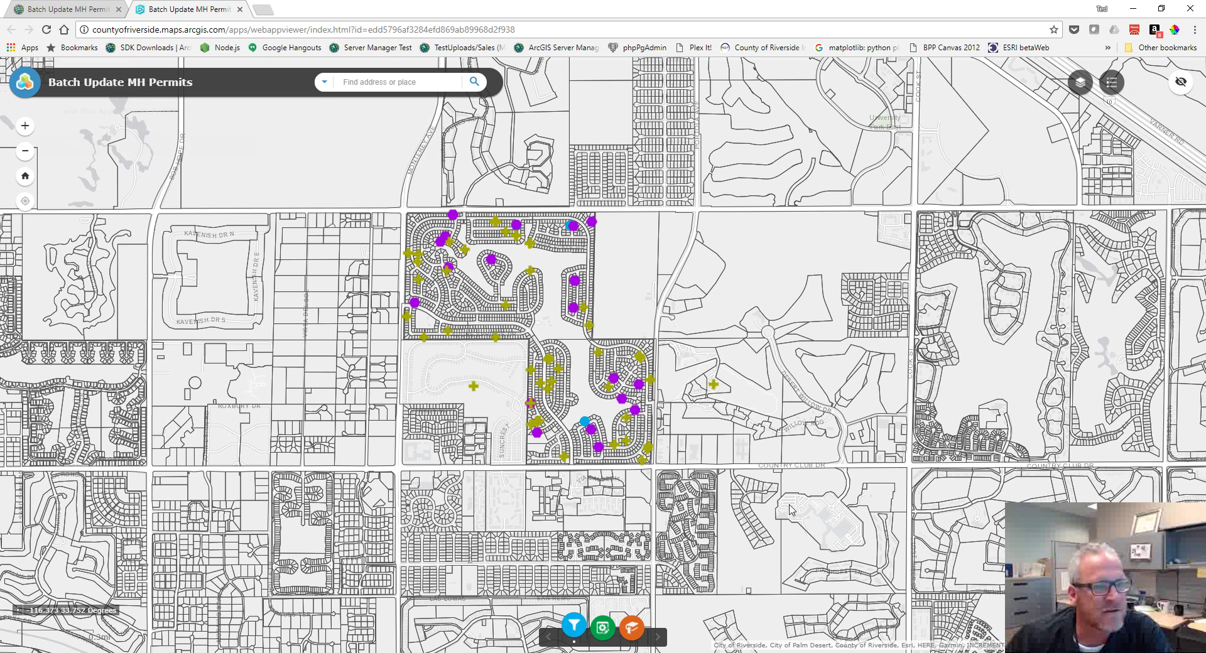
Open the MH Permits filter, reposition its window, and set AppraiserID to 582
click(573, 627)
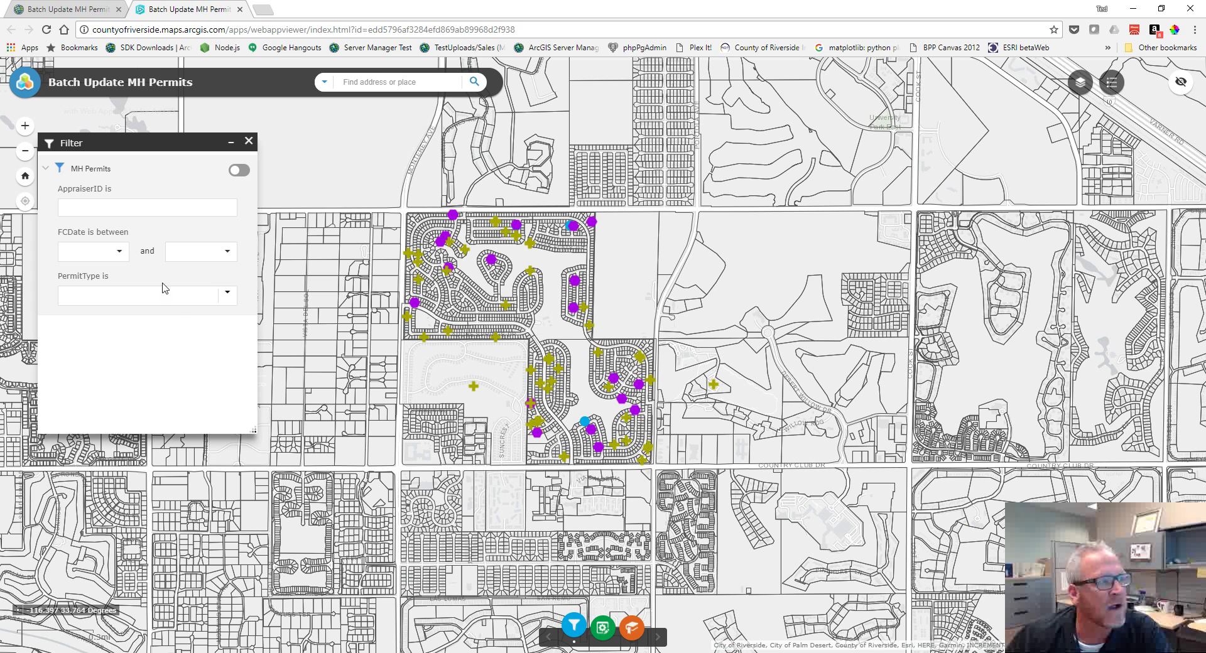
drag(148, 144, 183, 129)
click(261, 195)
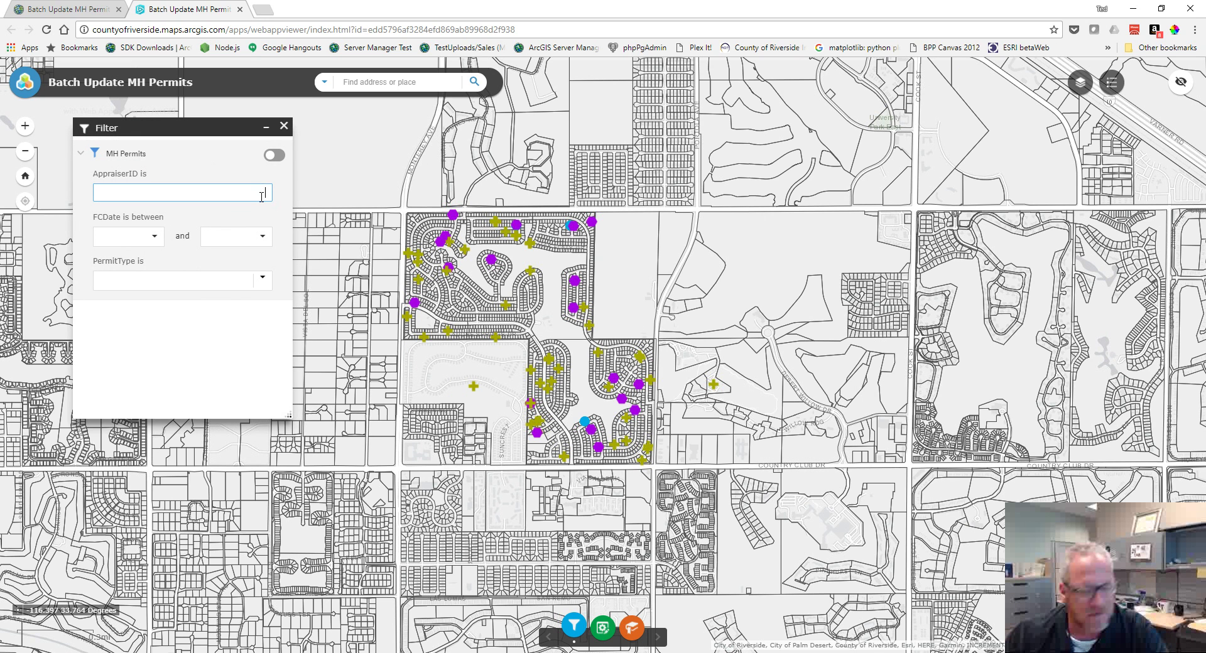
text(58)
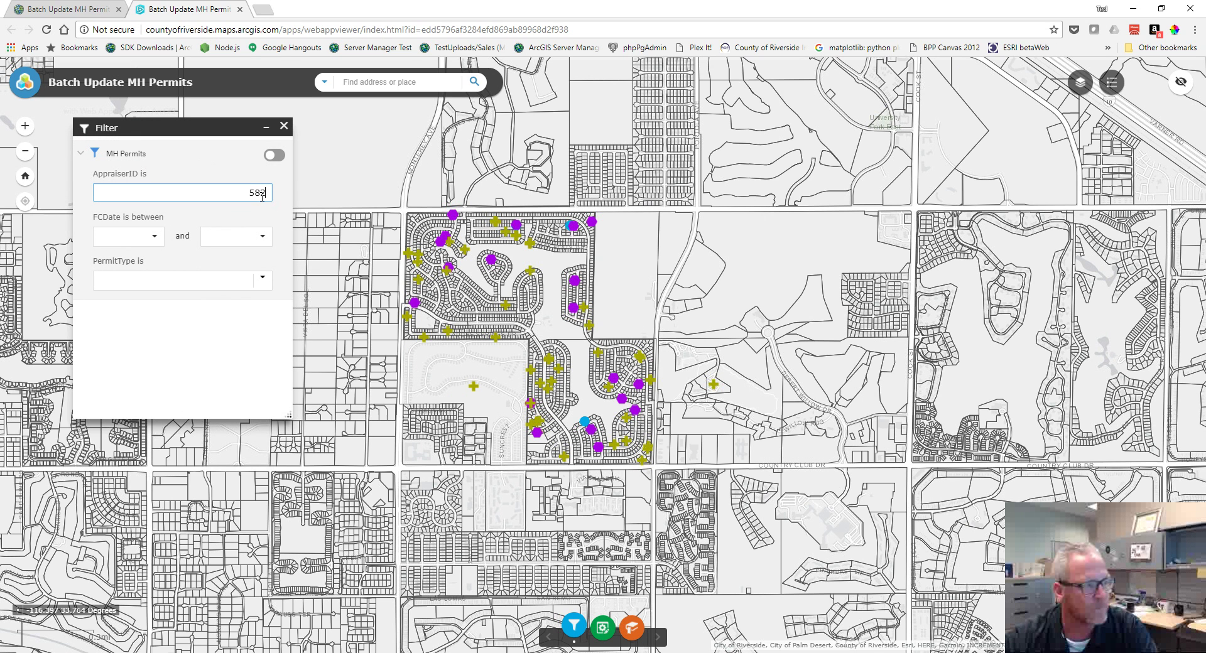
text(2)
Set the start of the filter's FCDate range to December 1, 2017
click(155, 237)
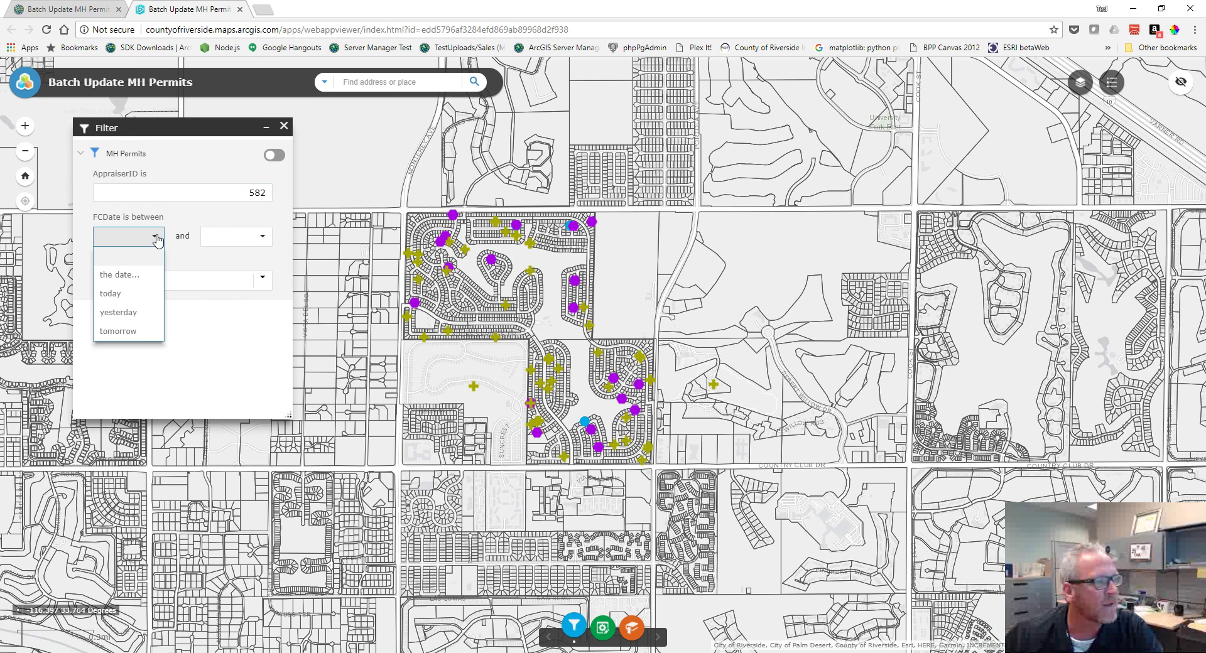
click(133, 258)
click(153, 237)
click(120, 272)
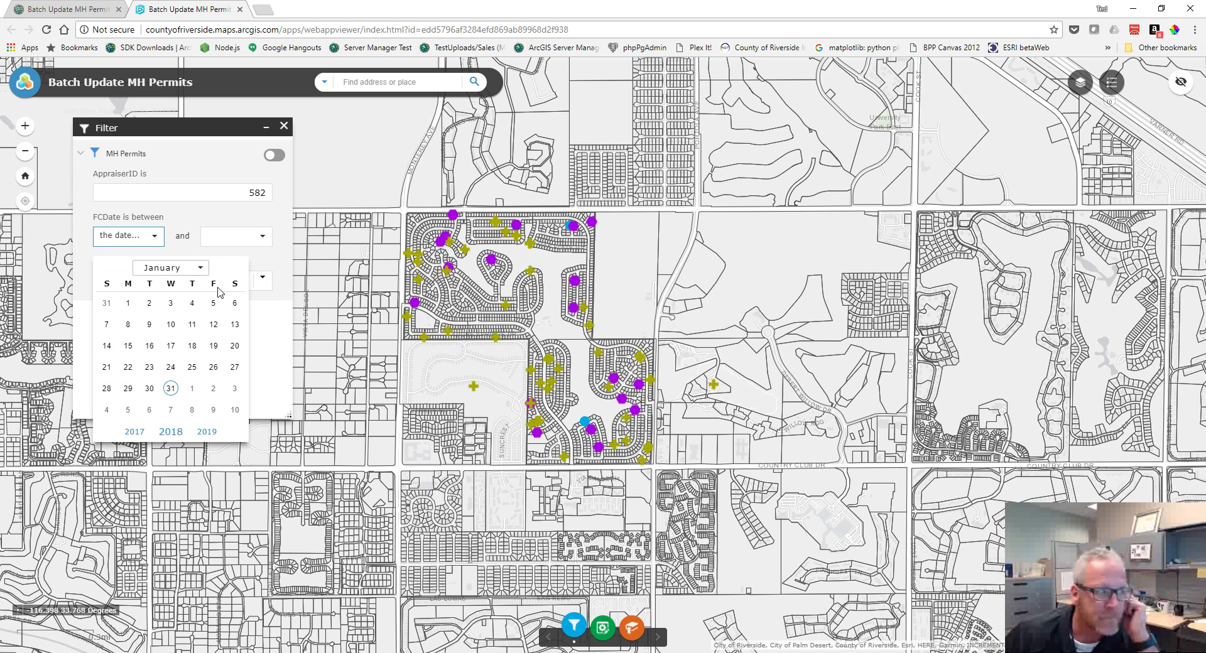
click(195, 268)
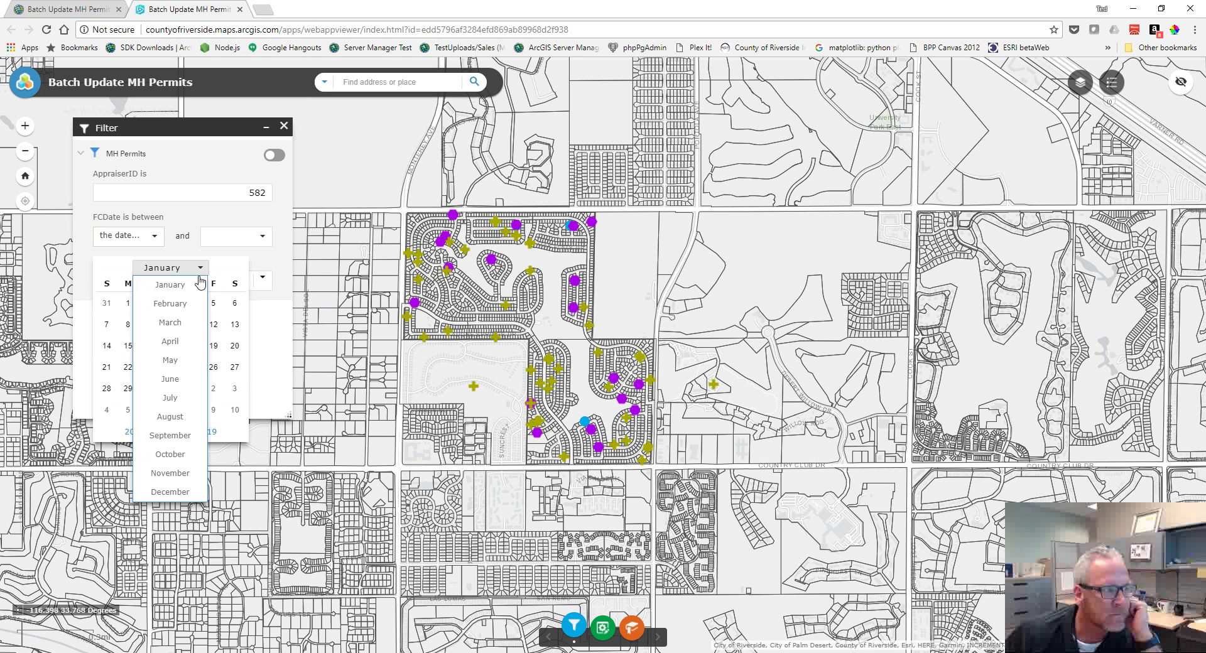
click(169, 492)
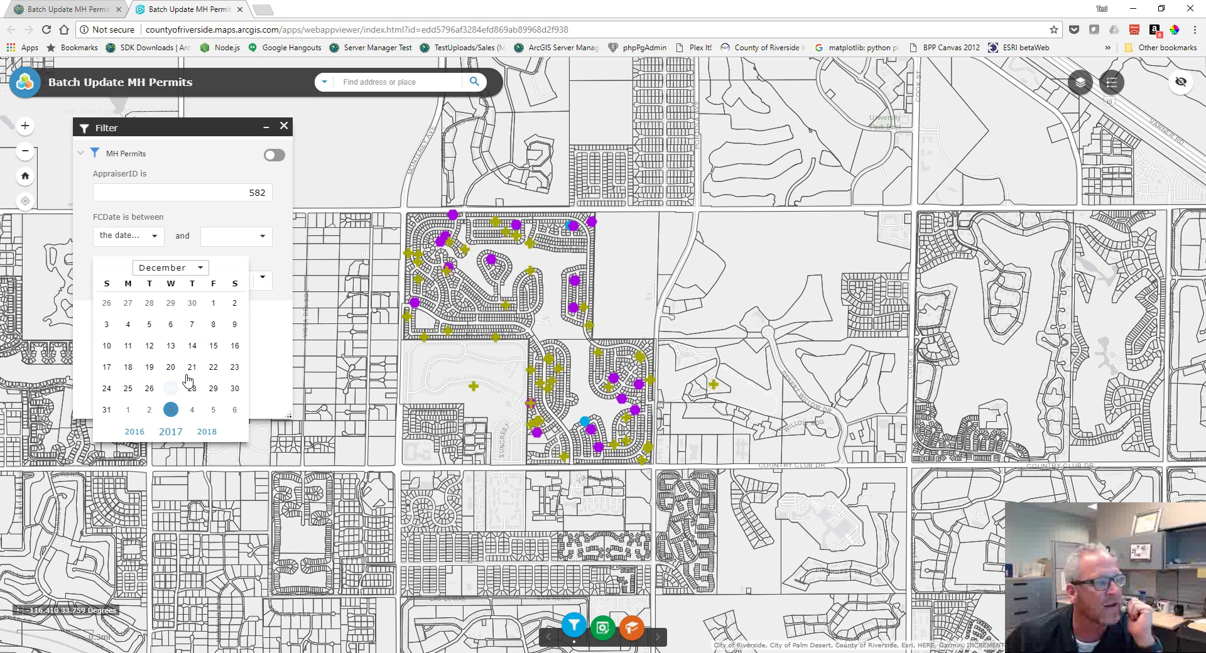
click(213, 303)
Set the end of the filter's FCDate range to December 31, 2017
click(262, 237)
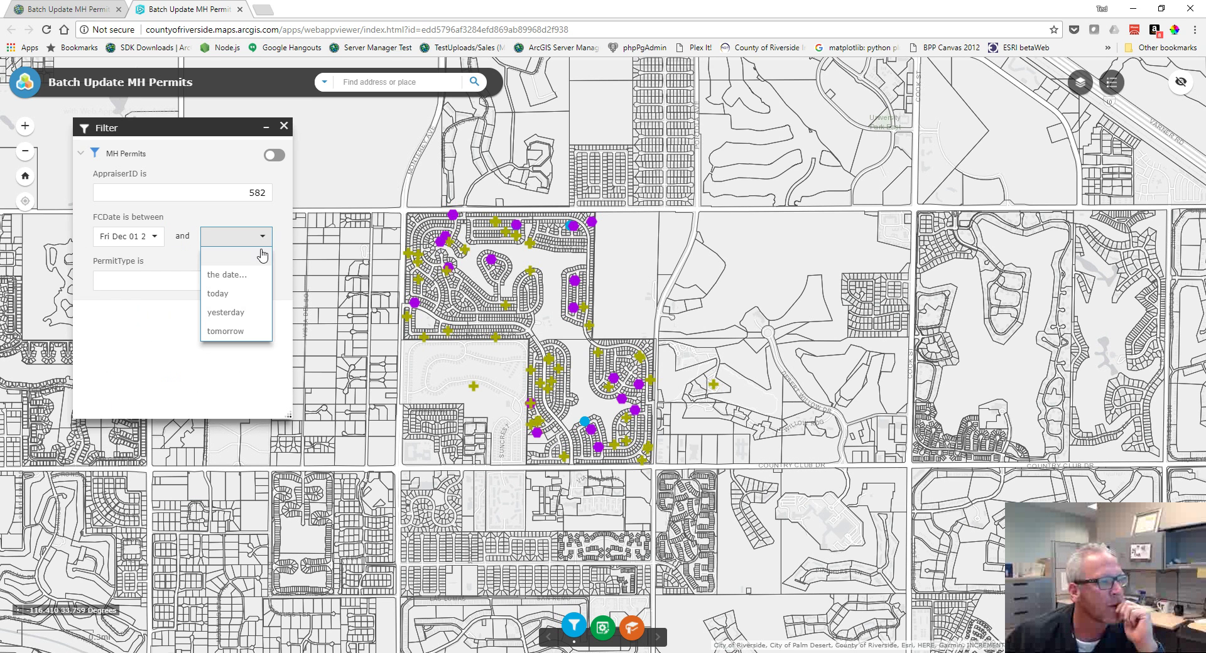
click(241, 285)
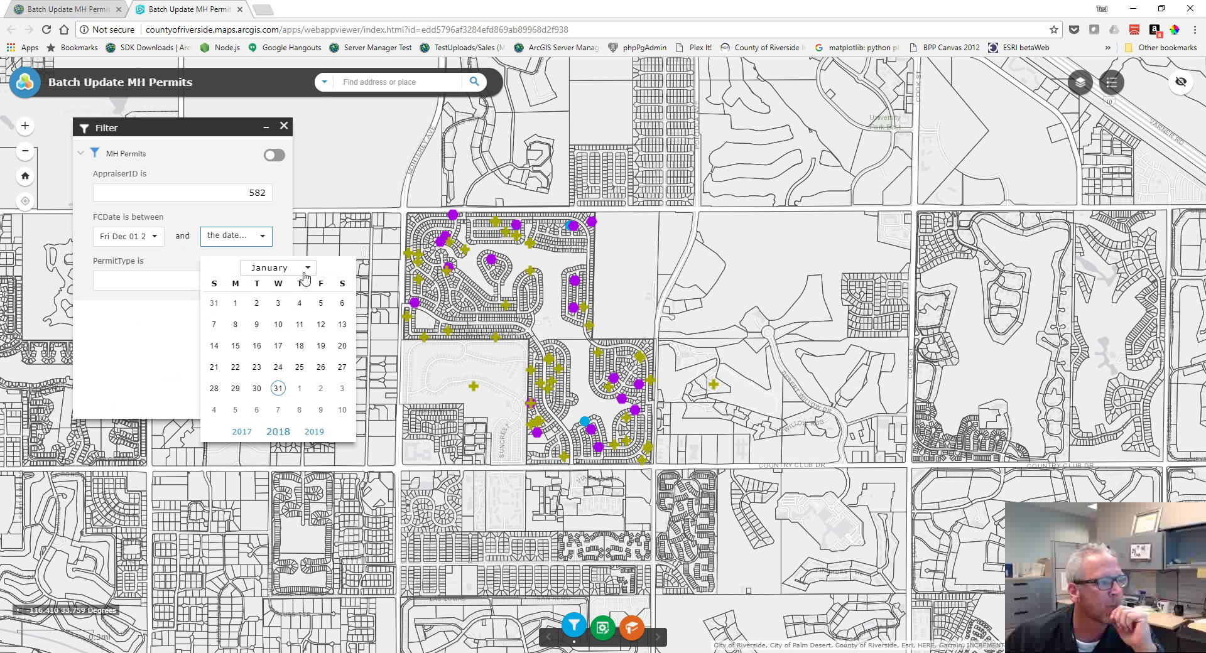
click(279, 268)
click(277, 492)
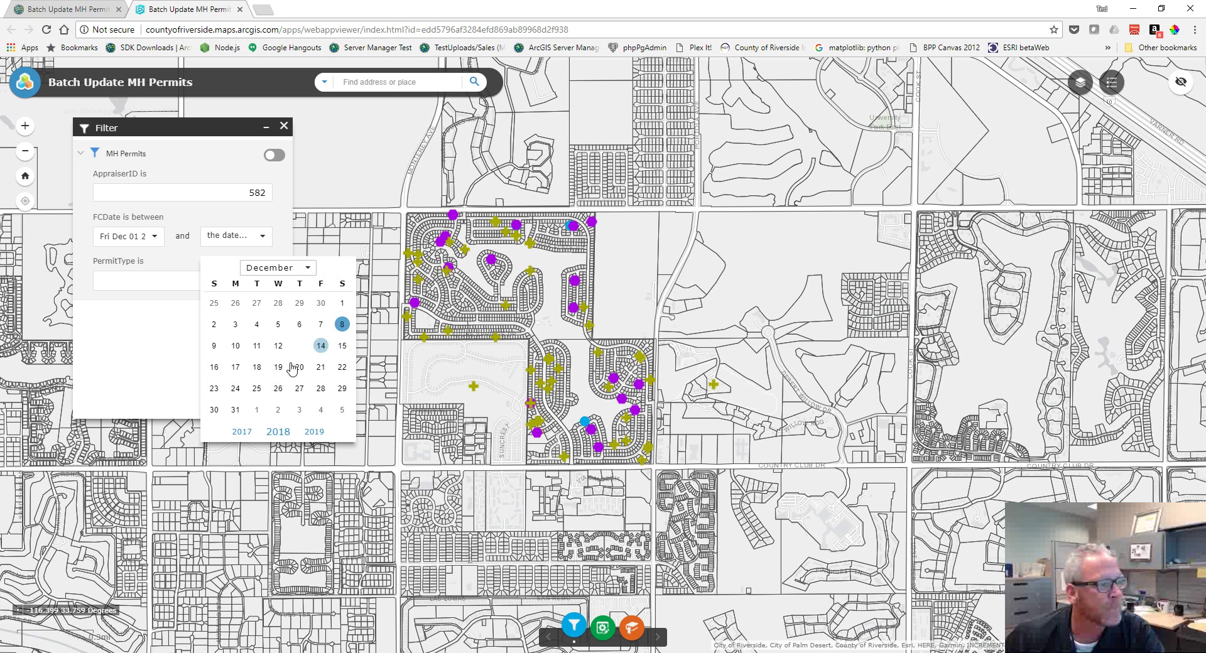
click(240, 433)
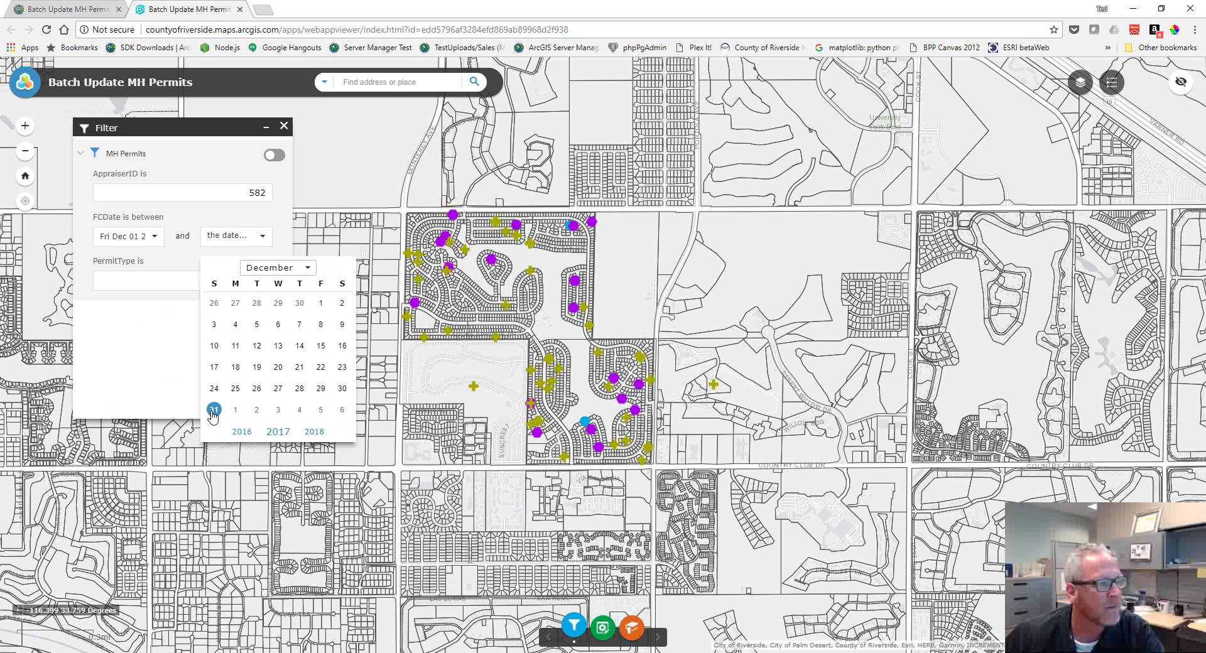
click(214, 409)
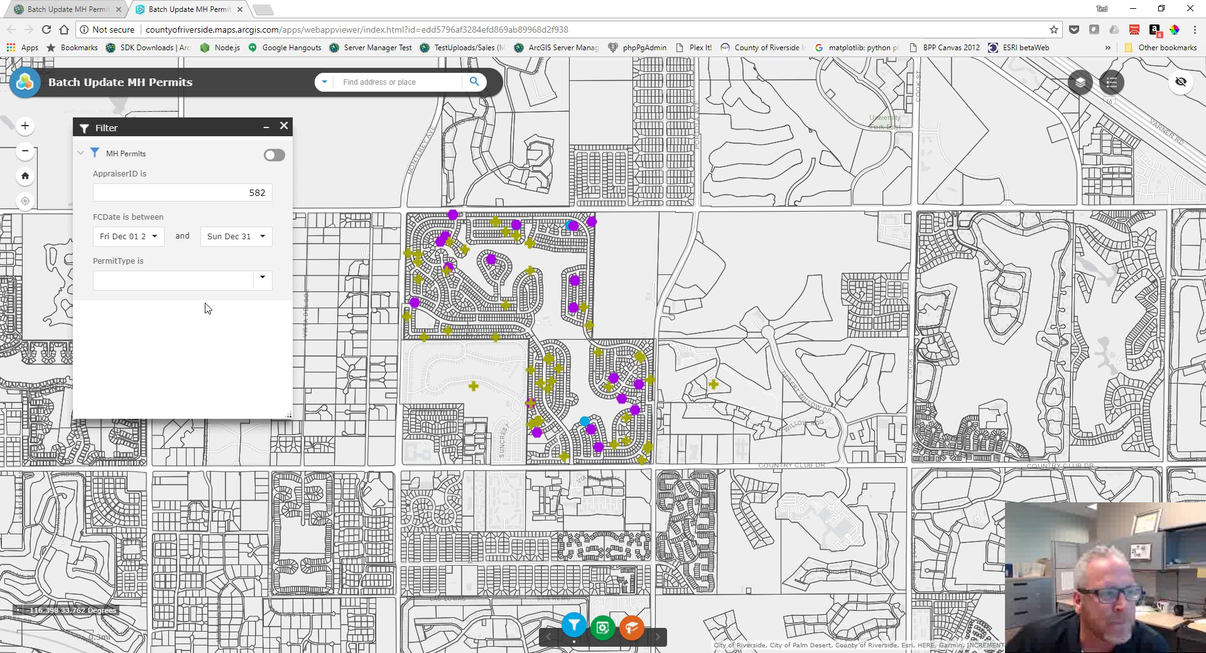
Set the filter's PermitType to NEW CONST and turn on the MH Permits filter
click(261, 279)
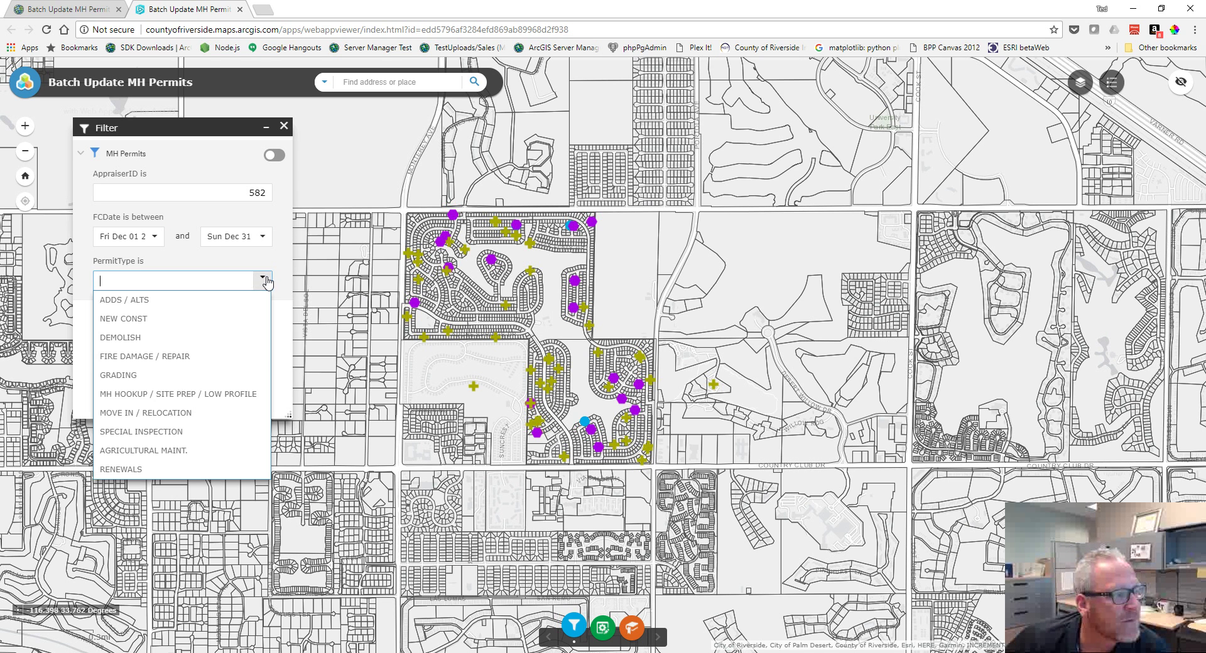
click(139, 317)
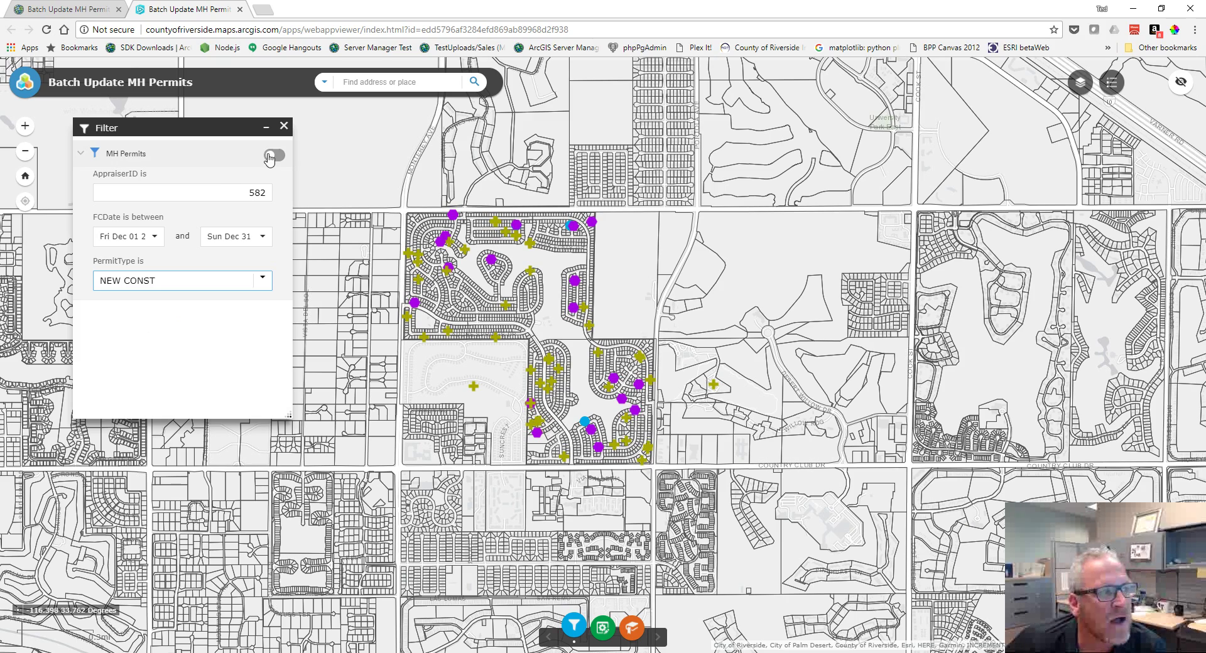
click(275, 155)
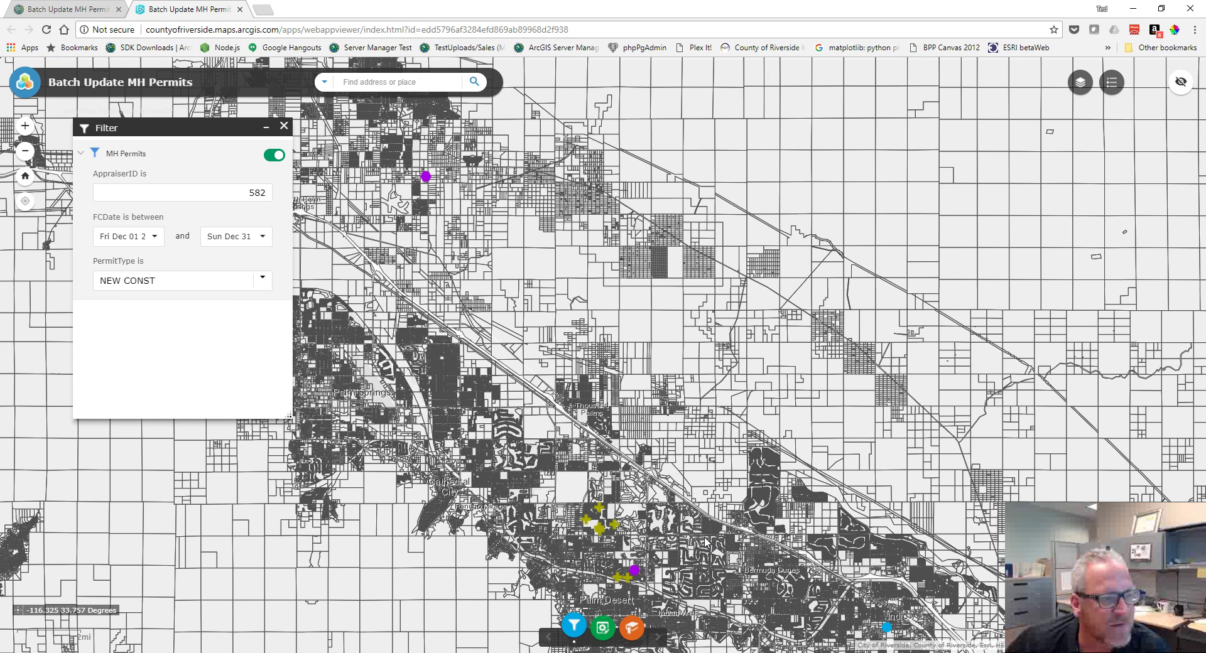
Bring the filtered permits in the Palm Desert mobile home park into view and minimize the filter window
drag(678, 553, 787, 334)
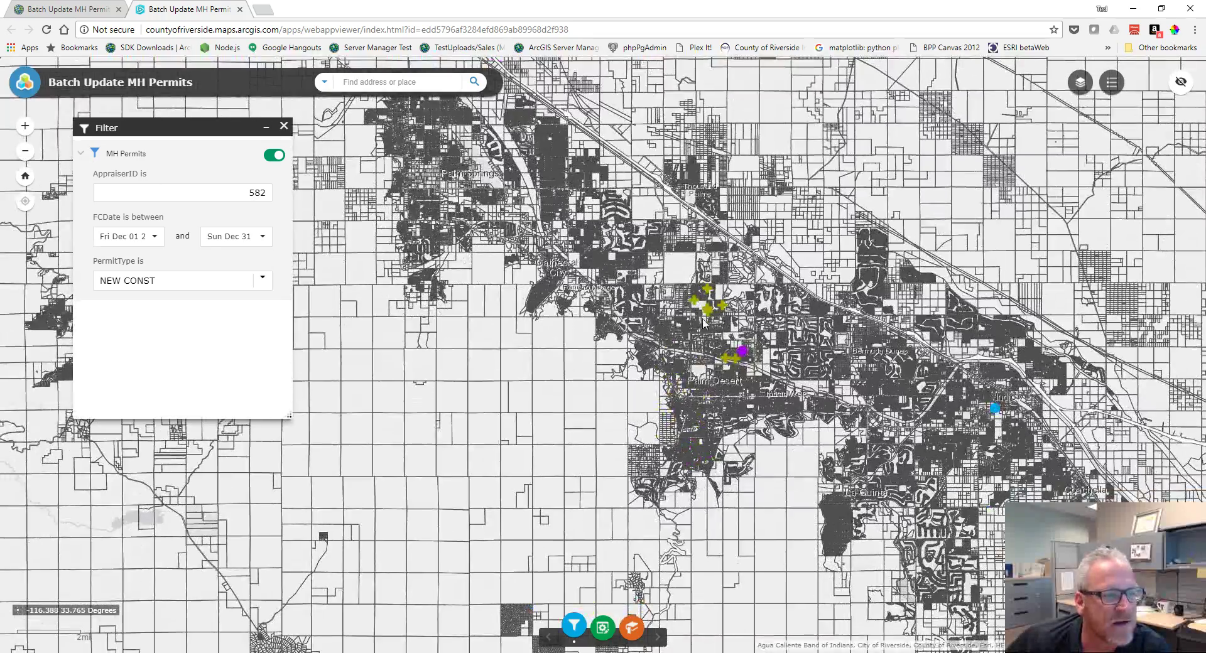
scroll(734, 326, up, 1)
scroll(734, 327, up, 2)
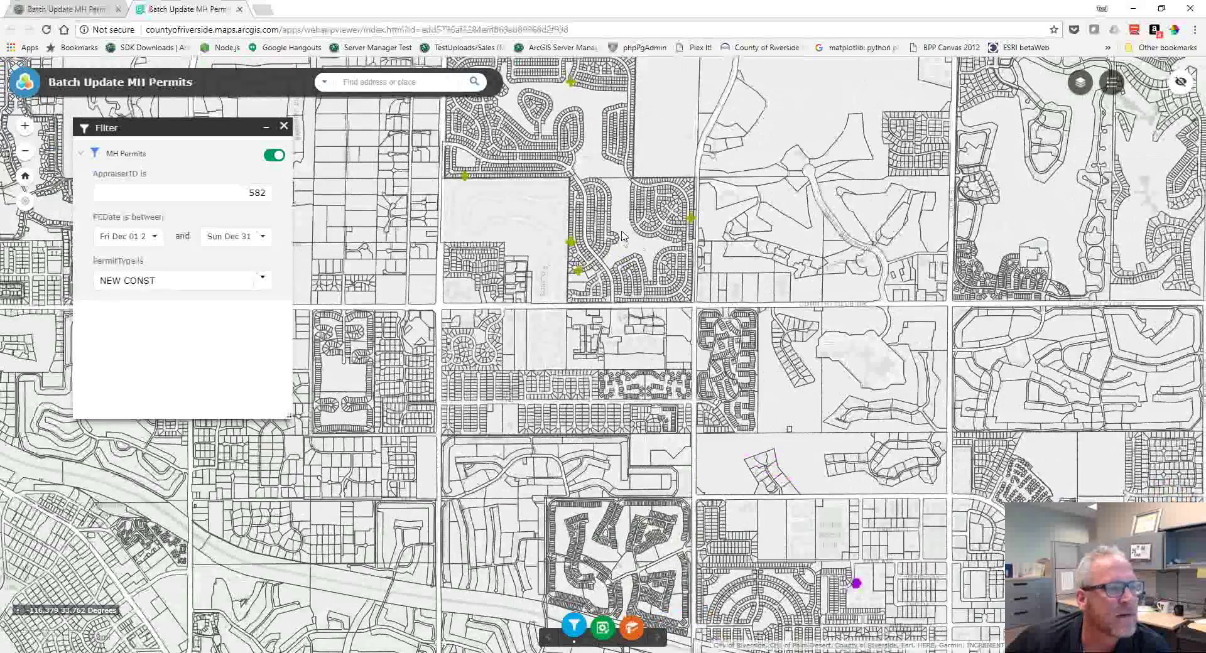
scroll(698, 308, up, 1)
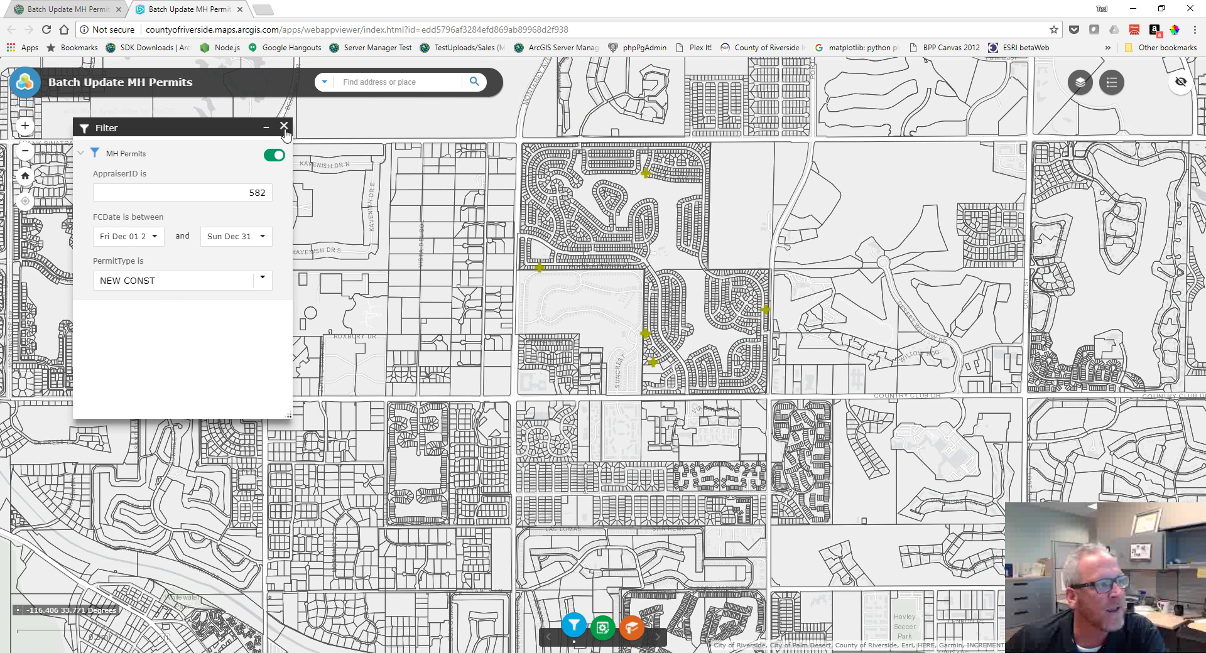
click(266, 131)
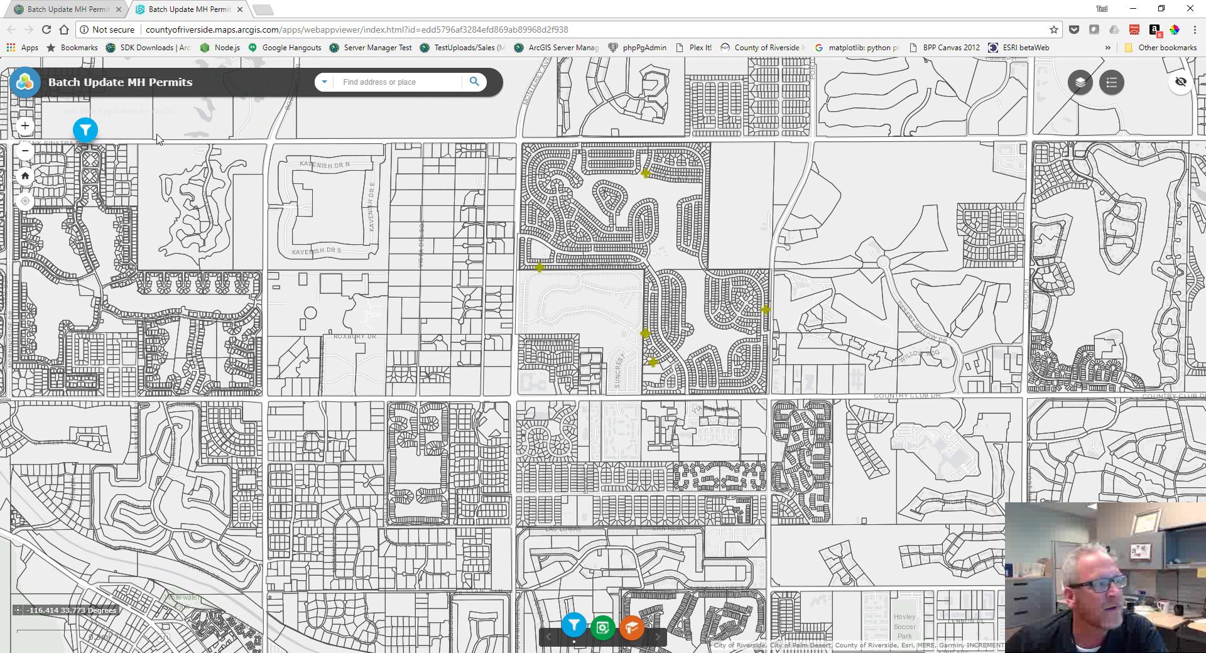
click(85, 129)
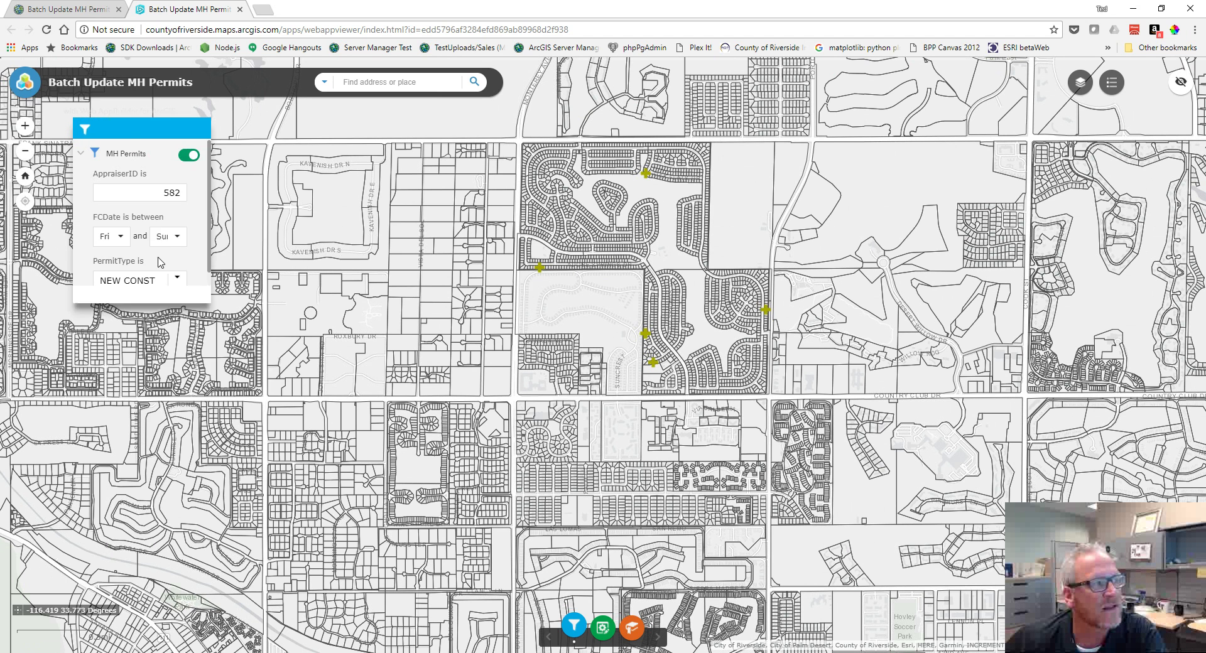
click(267, 127)
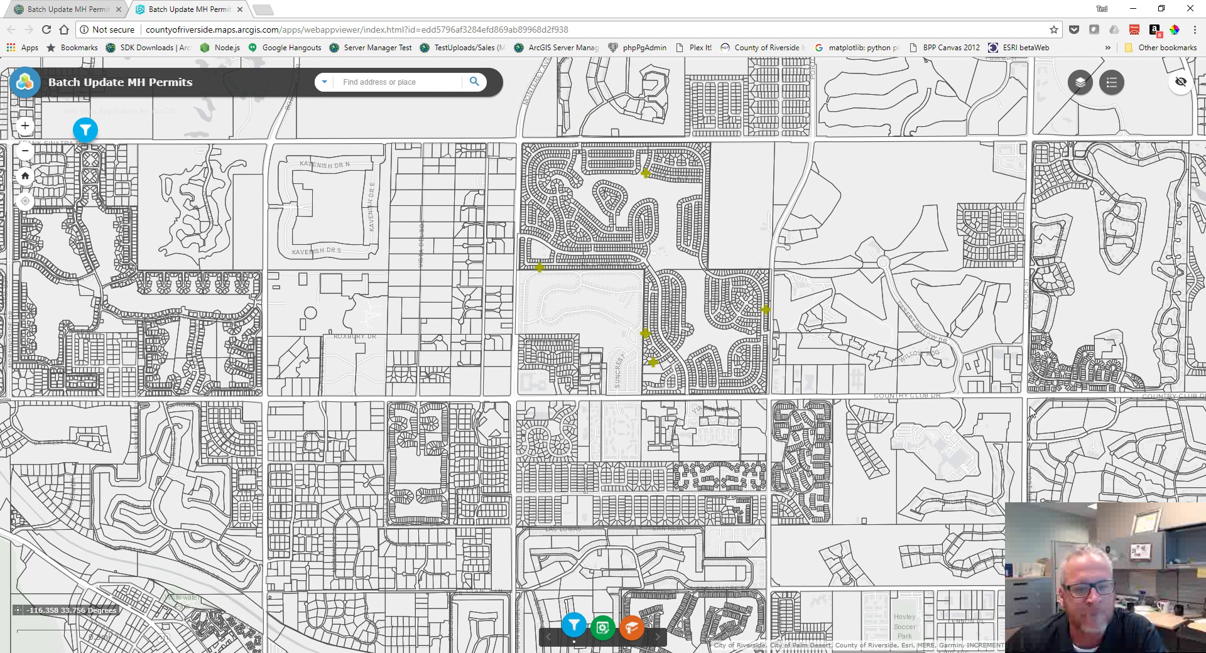
Open the attribute table and list the records of the MH Permits layer
click(1181, 591)
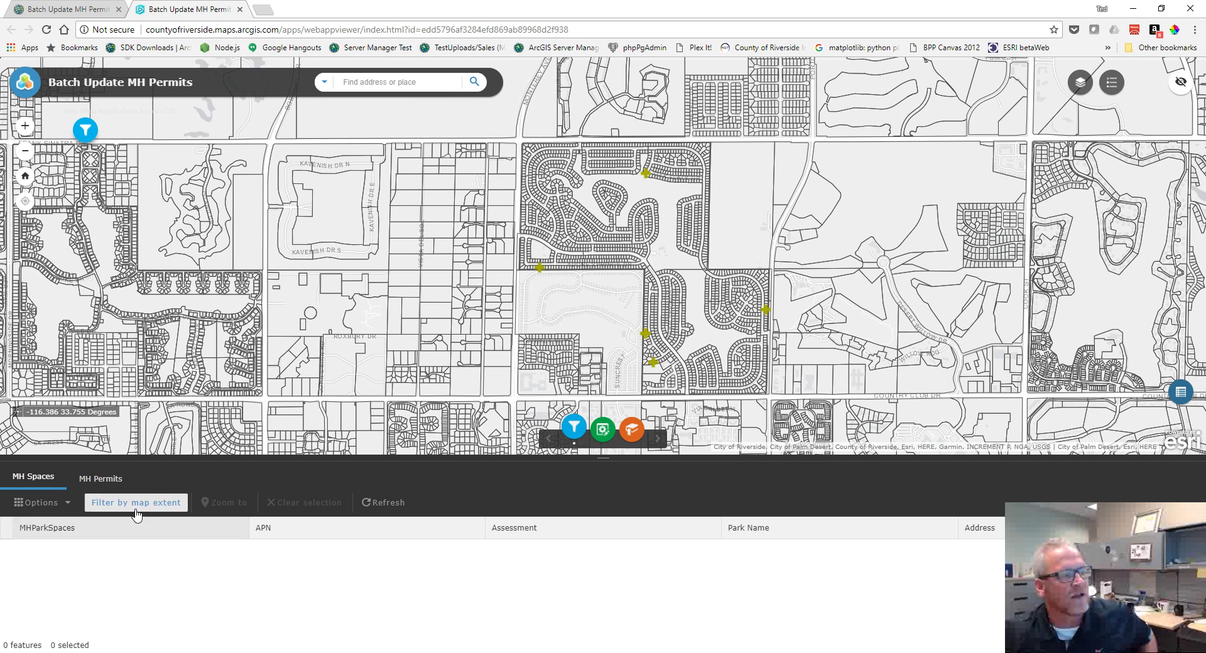
click(145, 514)
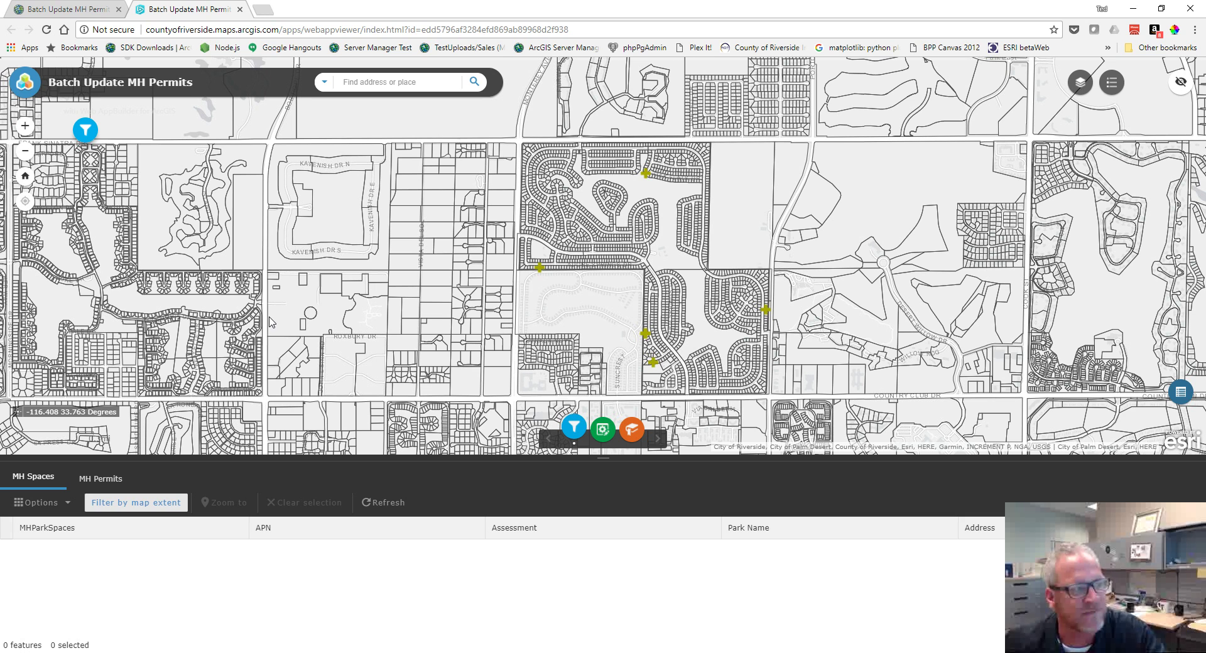
click(111, 510)
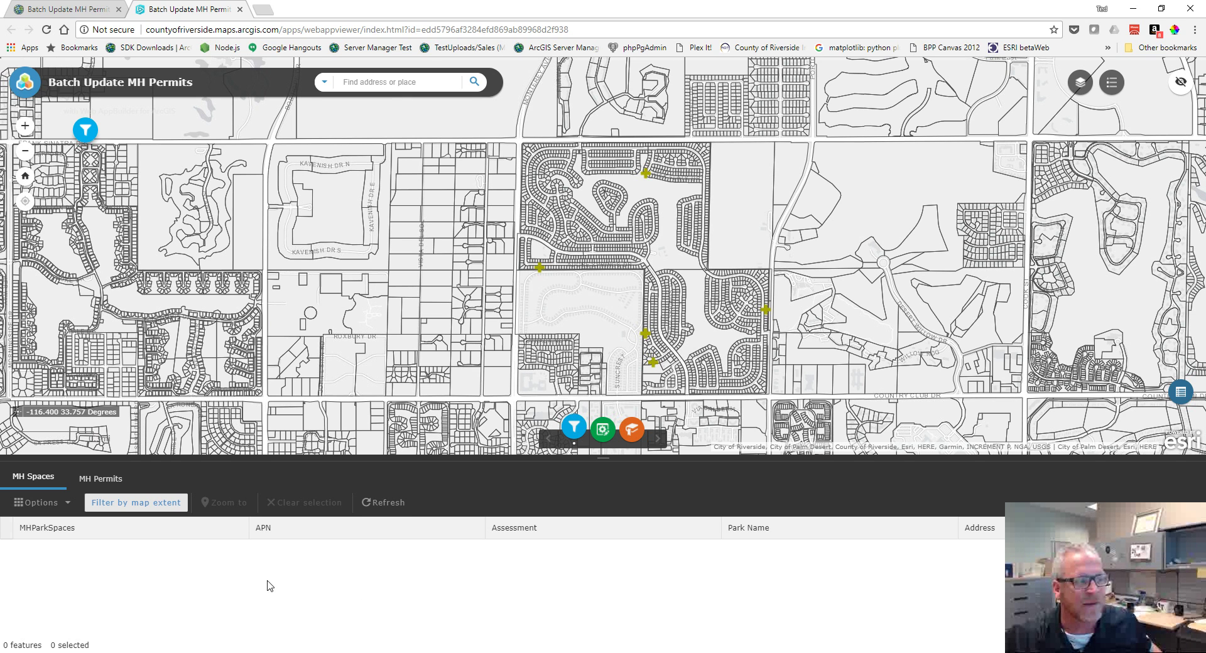
click(148, 507)
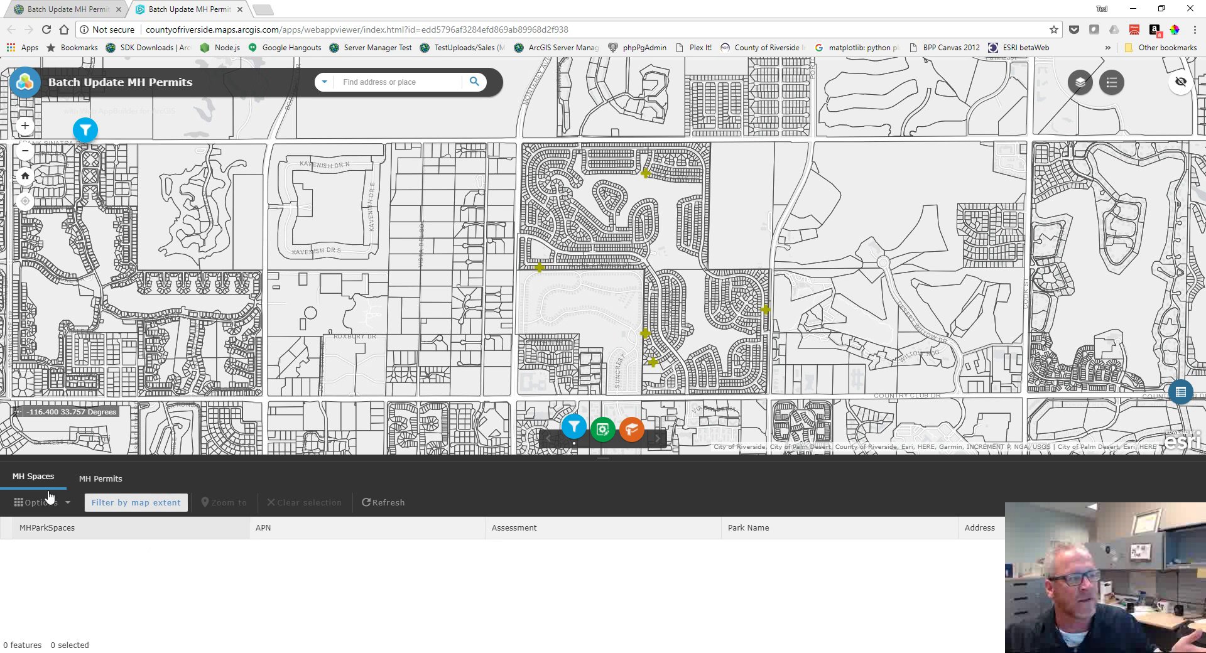
click(99, 481)
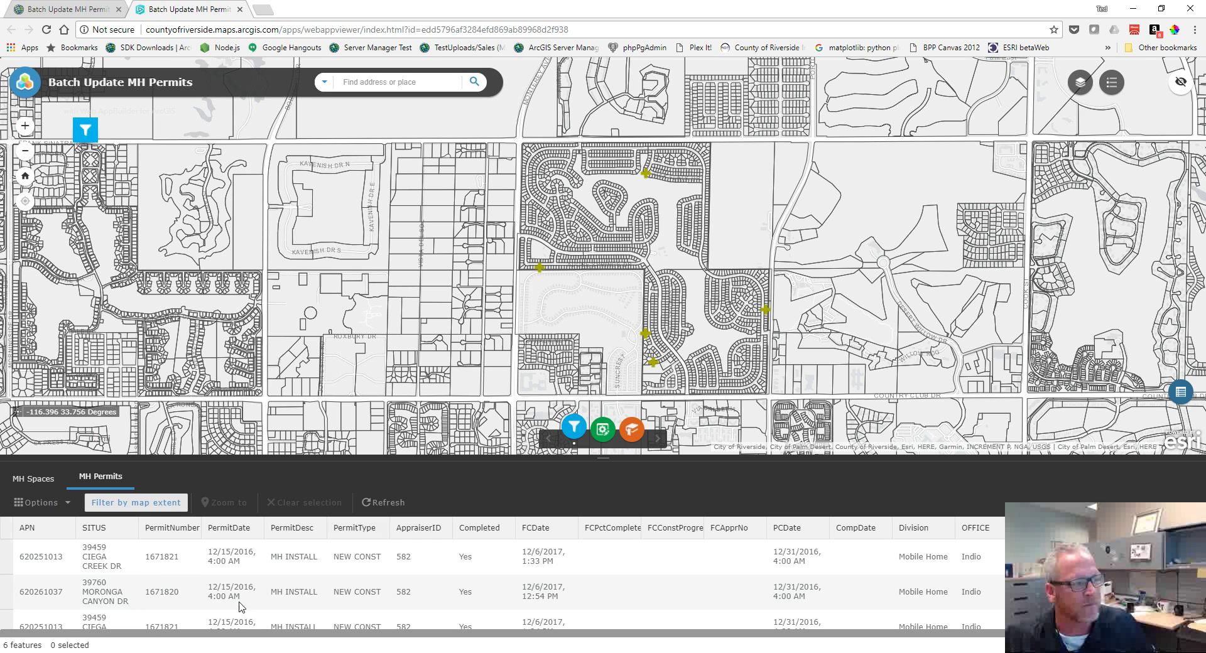
click(149, 505)
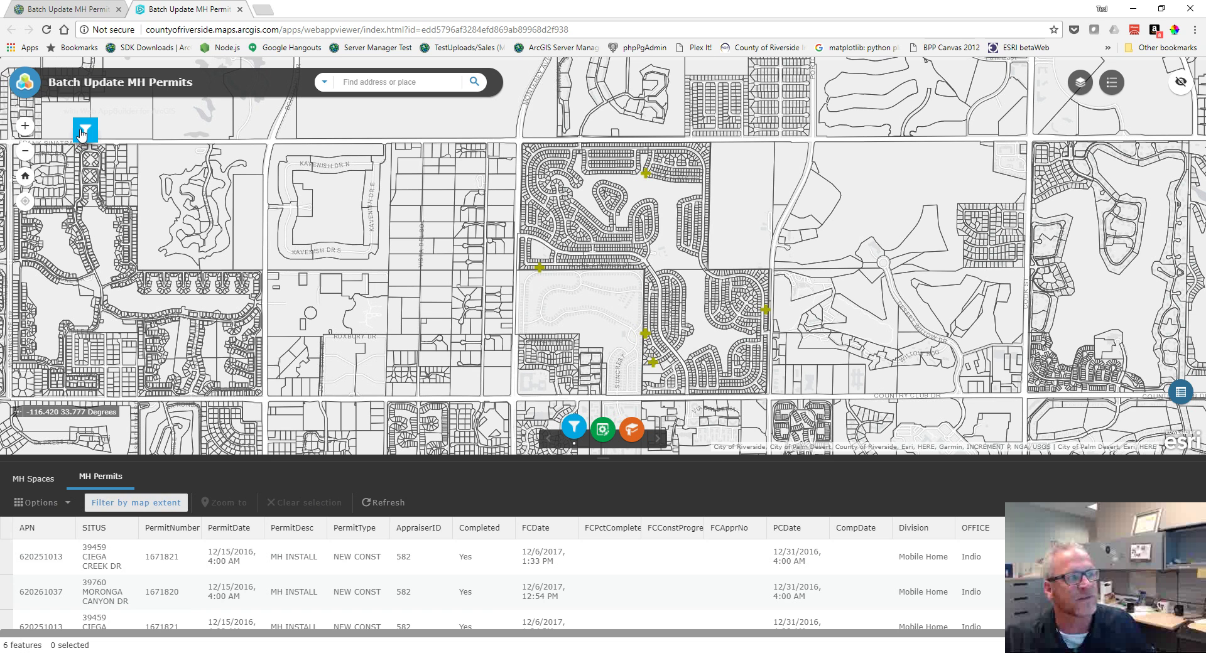
click(122, 505)
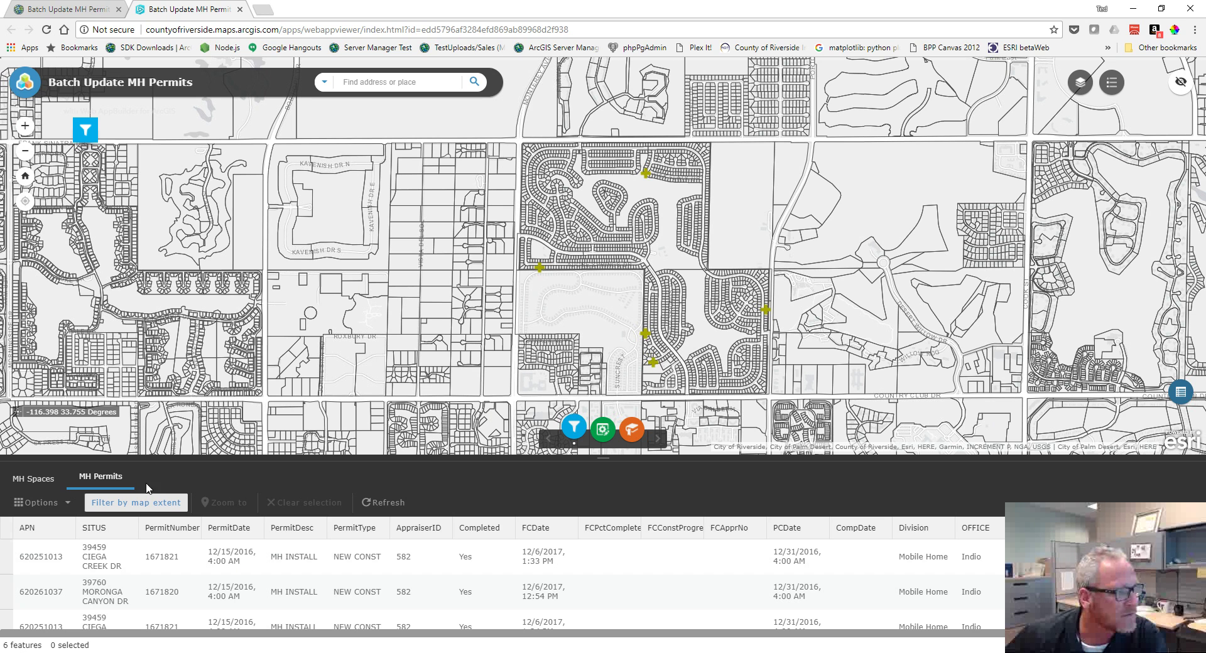
click(67, 504)
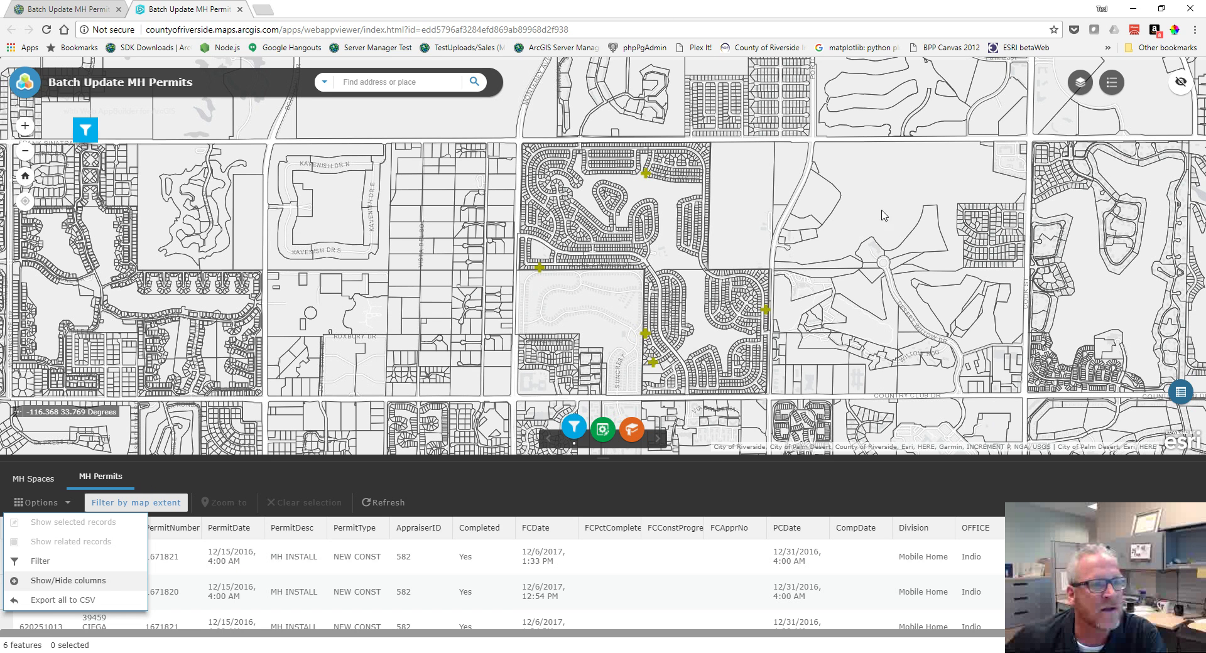
click(66, 503)
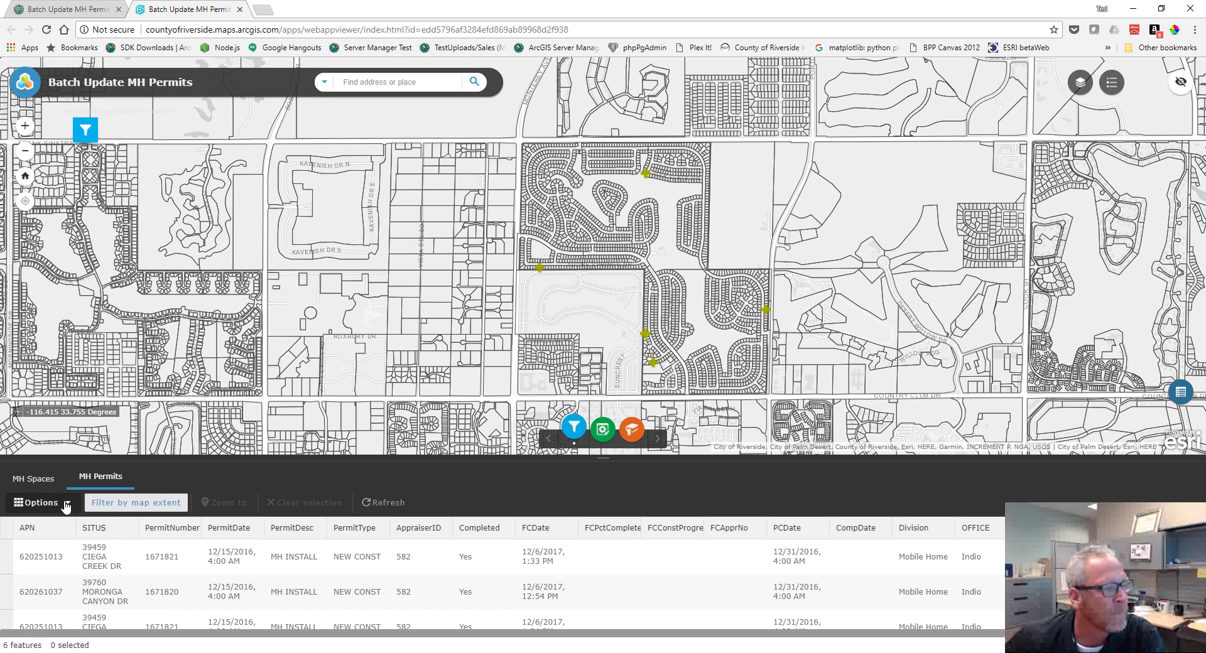
Open the Batch Attribute Editor clear of the park and try a rectangle selection on the area east of it
click(603, 434)
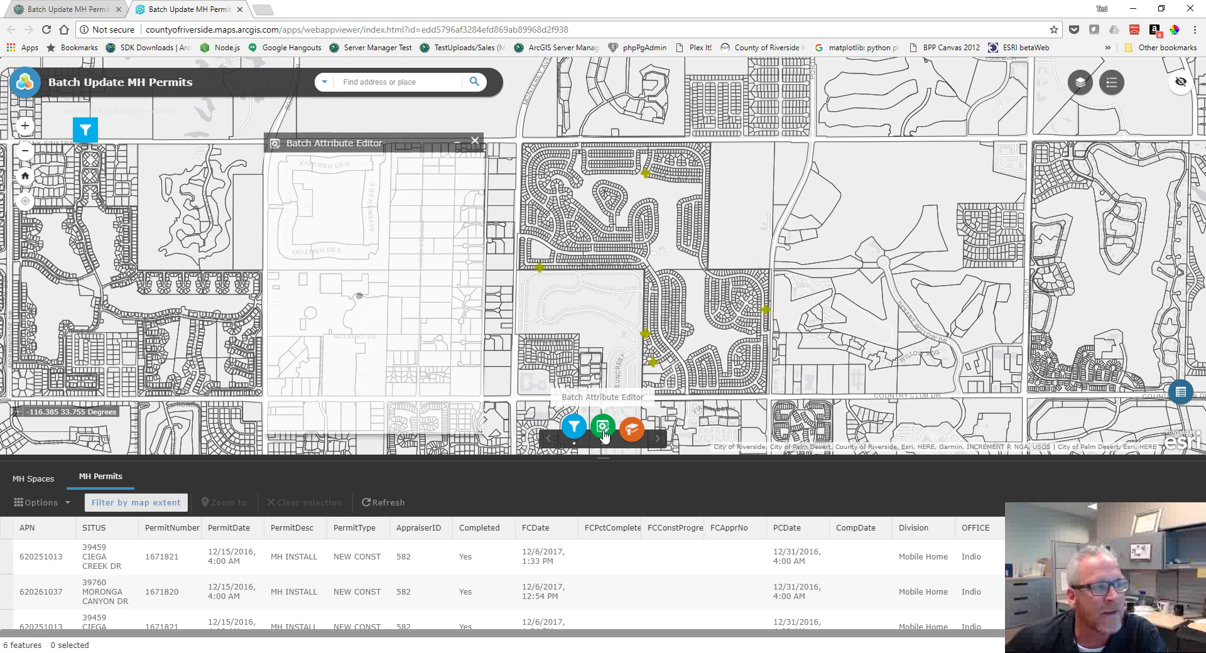
drag(370, 142, 232, 121)
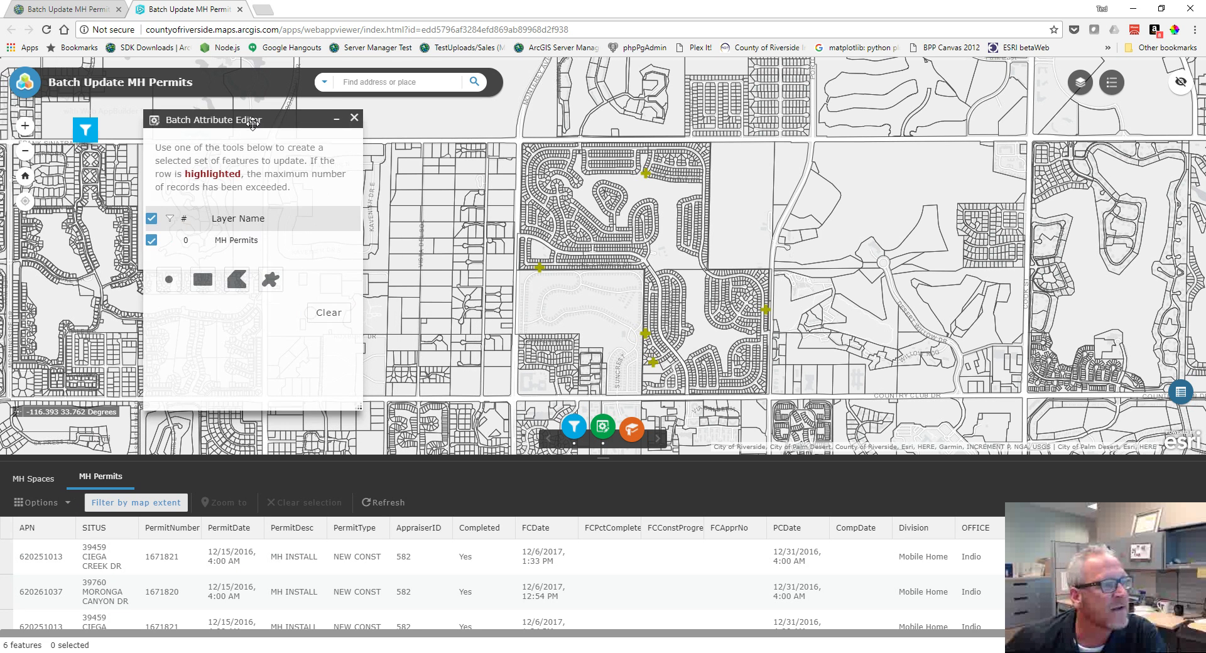
click(202, 286)
drag(779, 173, 955, 306)
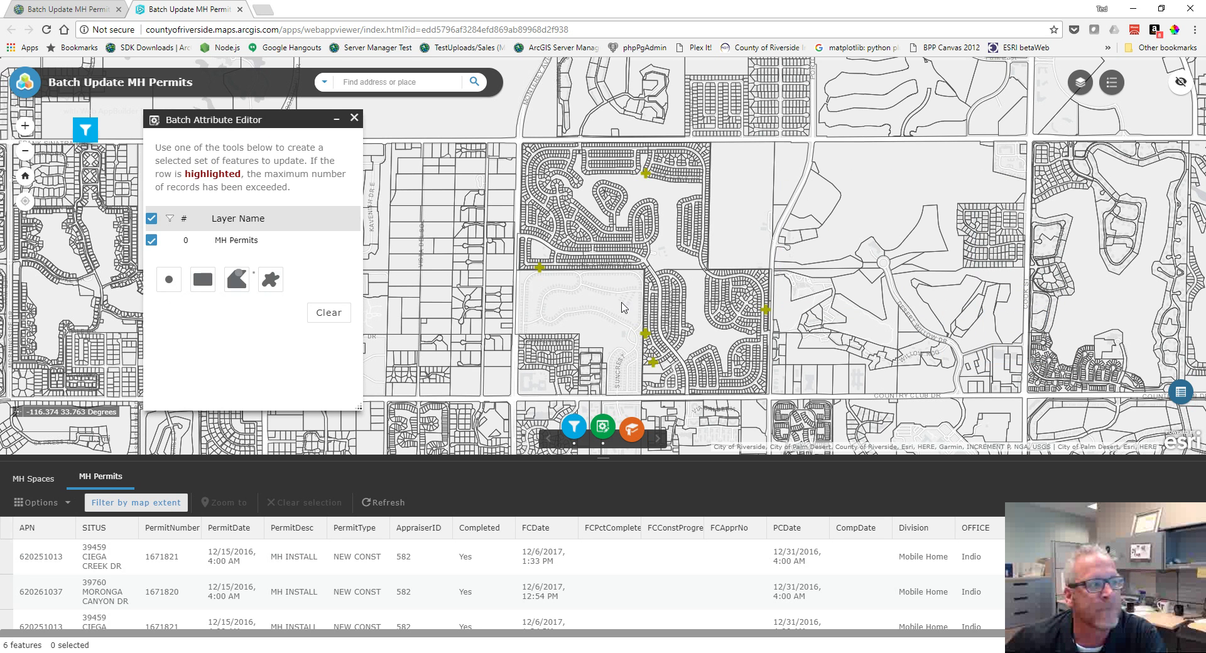
Try the editor's point selection on a spot east of the mobile home park
click(168, 281)
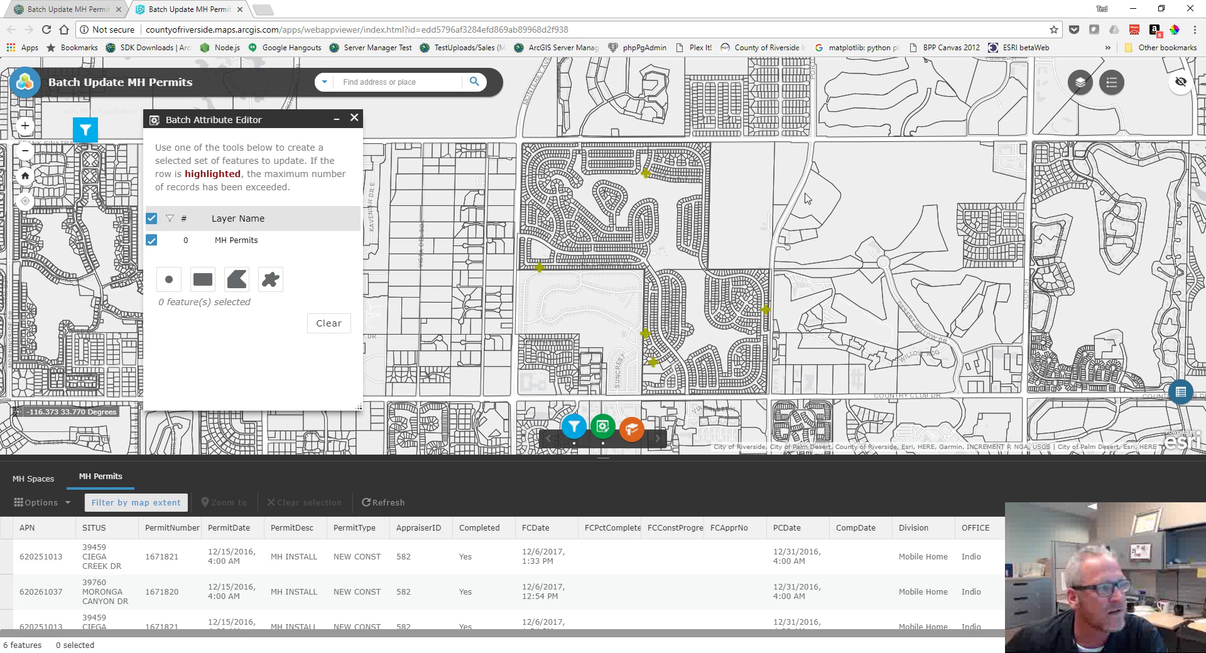
click(170, 283)
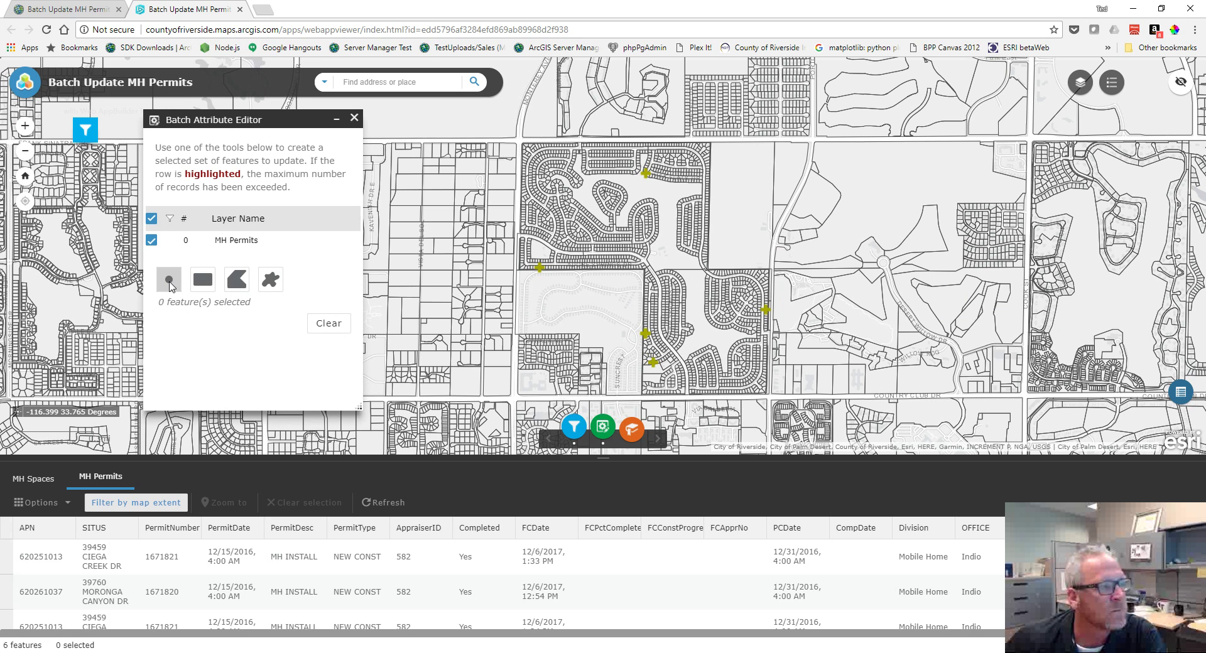
click(912, 202)
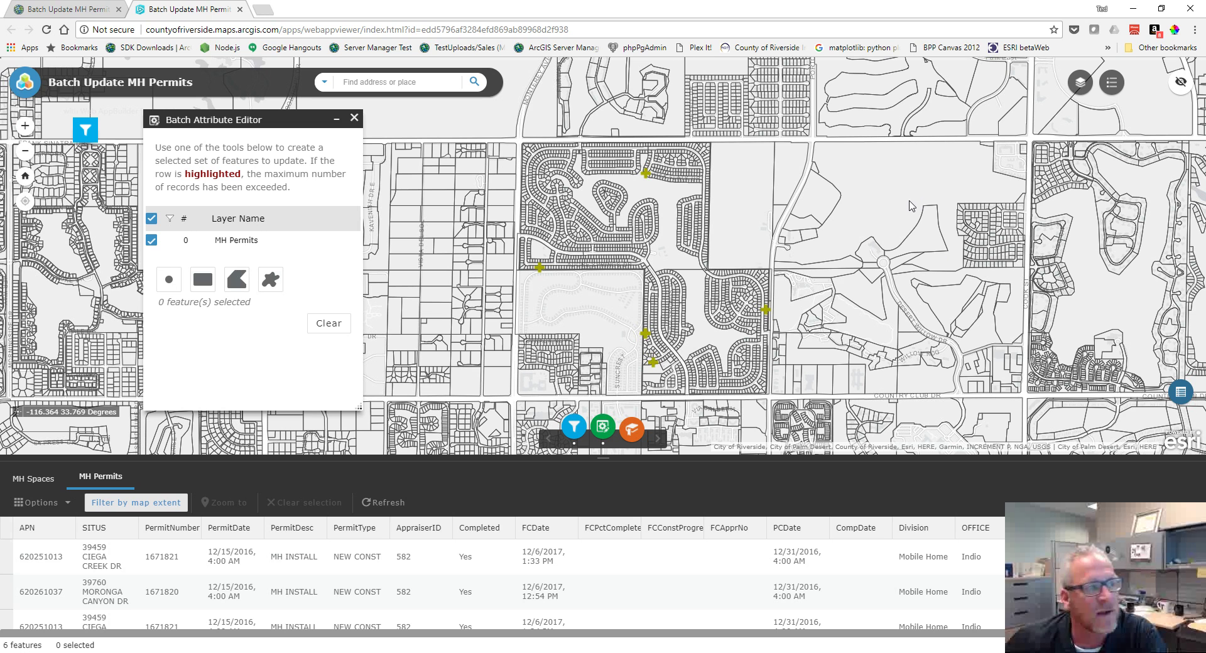
Try a six-vertex polygon selection over the area east of the mobile home park
click(237, 280)
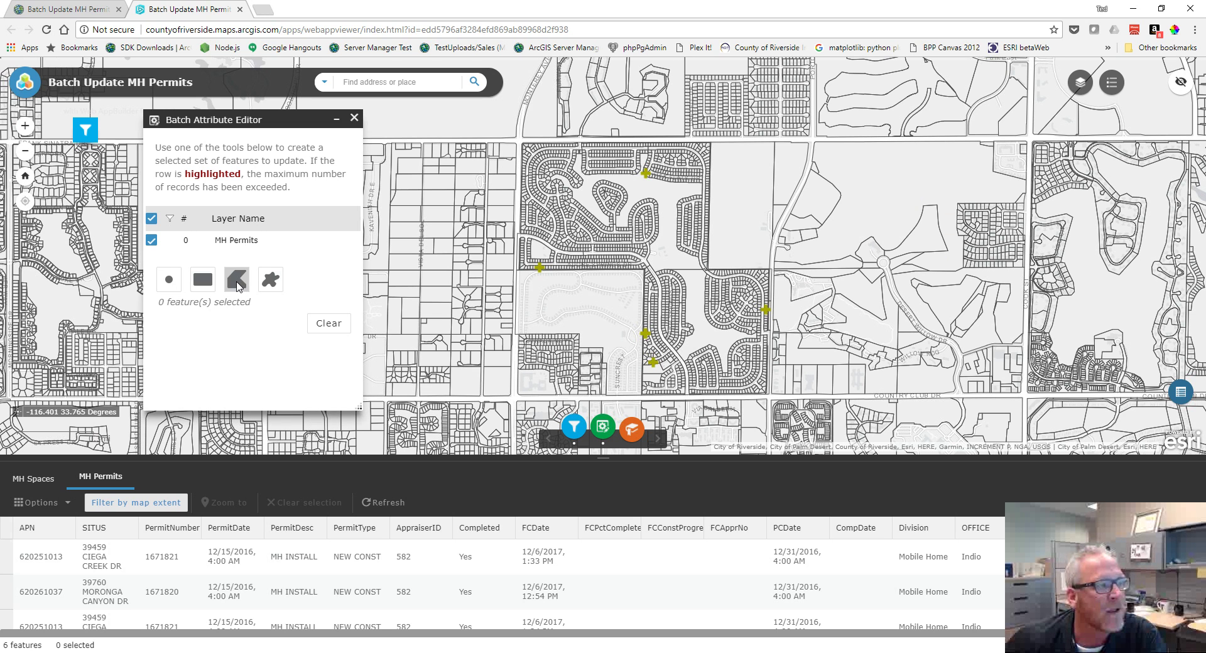
click(876, 146)
click(839, 229)
click(918, 317)
click(1010, 317)
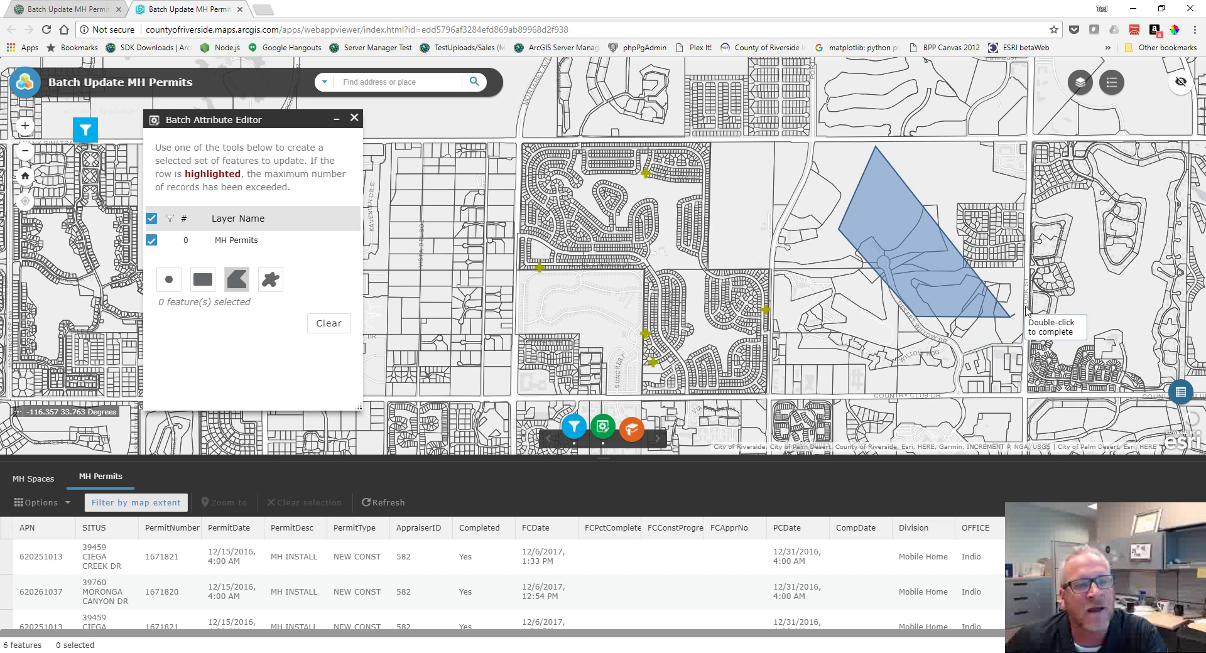
click(1067, 242)
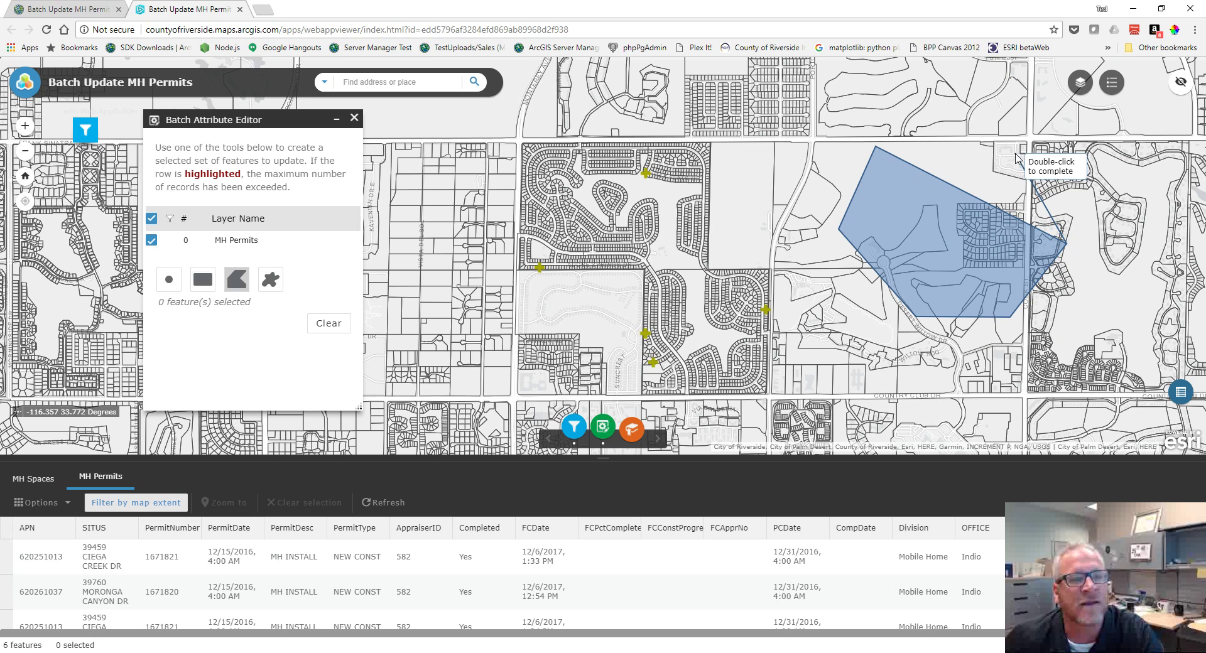
double_click(1018, 159)
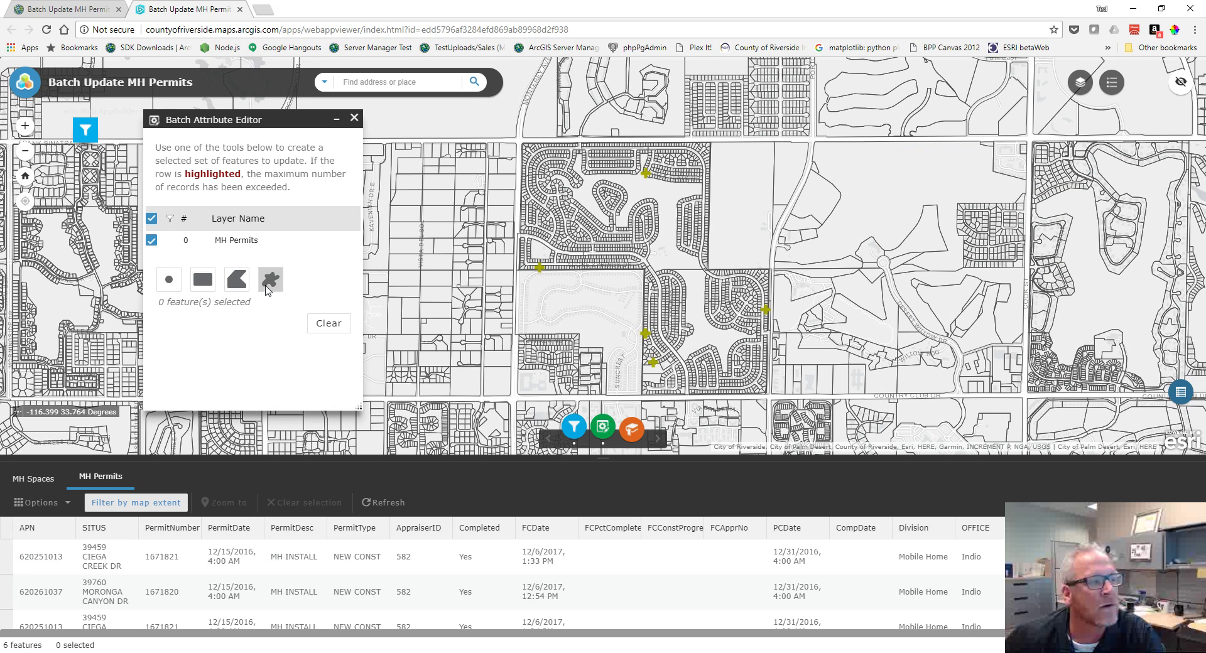
Select all filtered permits with a freehand shape around the mobile home park and move the editing form clear of them
click(269, 284)
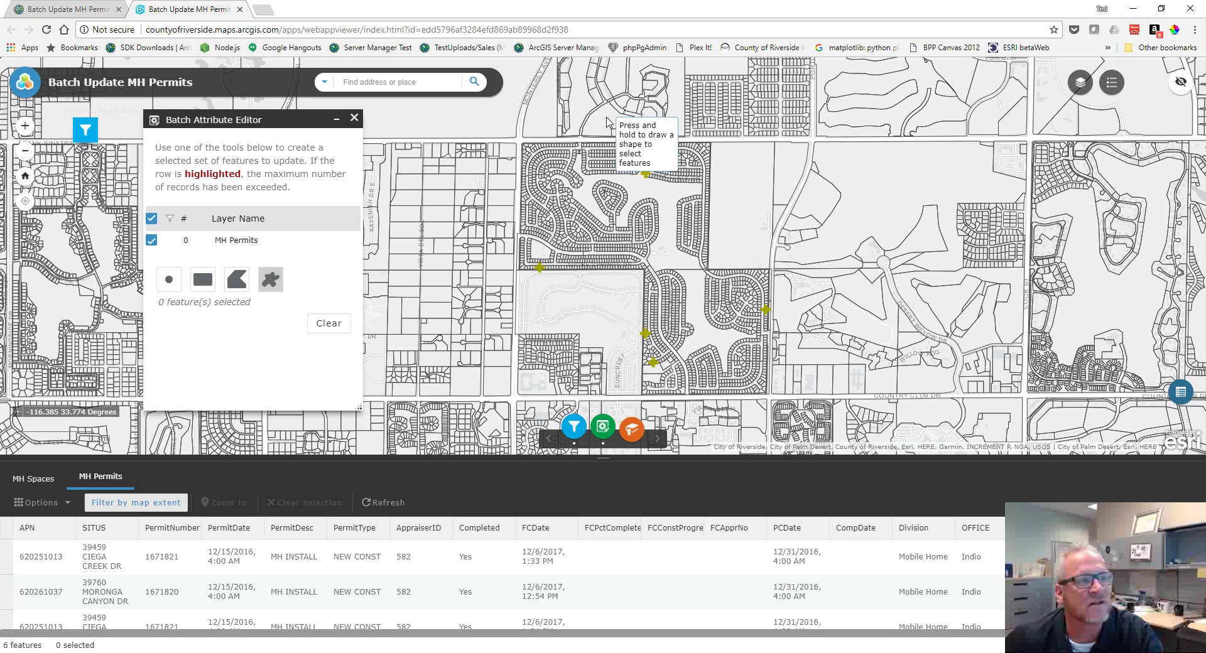
mouse_move(581, 113)
mouse_down()
mouse_move(449, 232)
mouse_move(648, 377)
mouse_move(824, 291)
mouse_move(584, 111)
mouse_up()
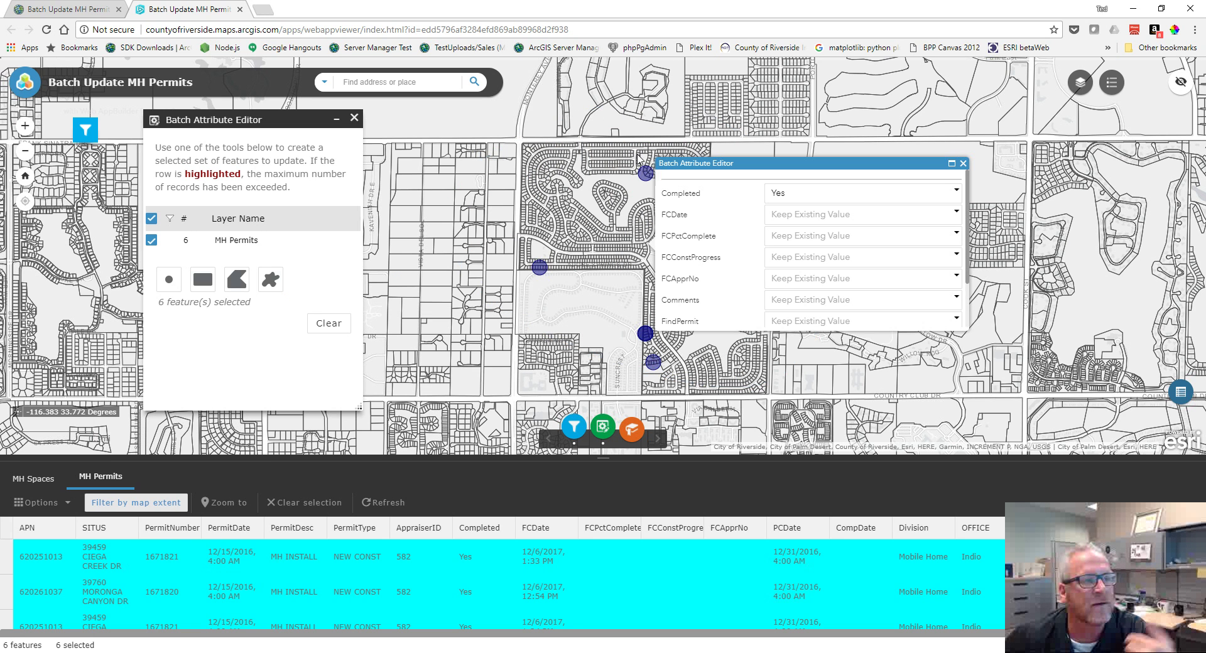
drag(755, 169, 895, 87)
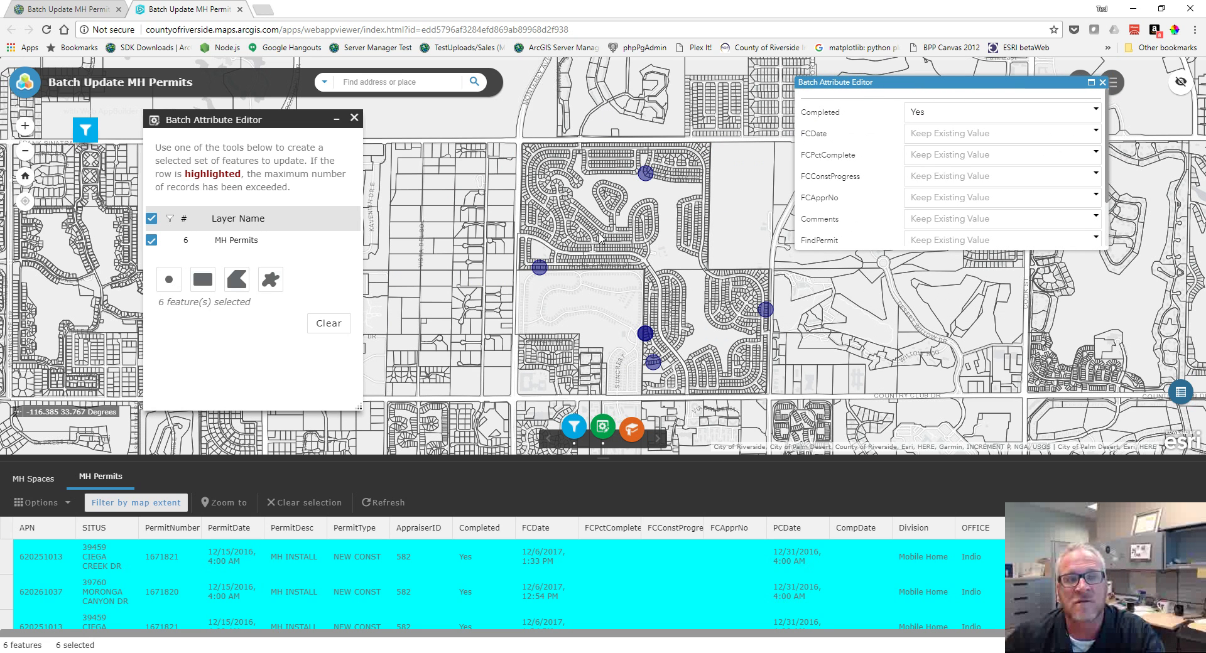
drag(949, 91, 934, 88)
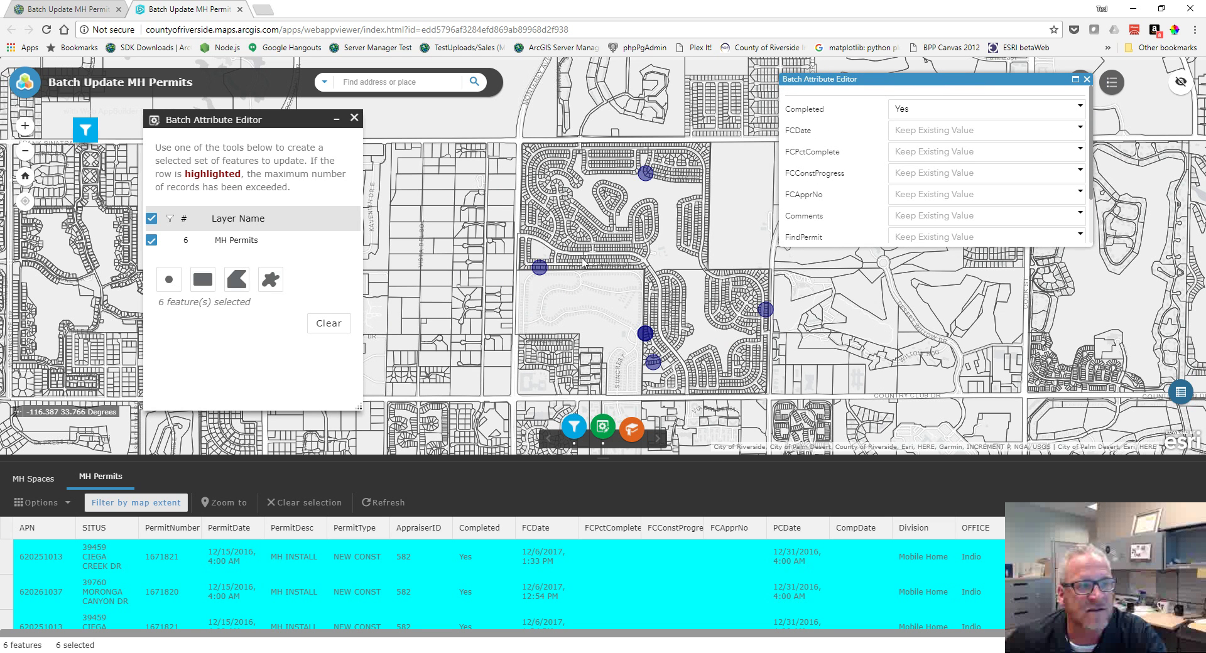
Look through the batch-editable permit fields in the editing form, from Completed down to Purpose
drag(1091, 166, 1089, 220)
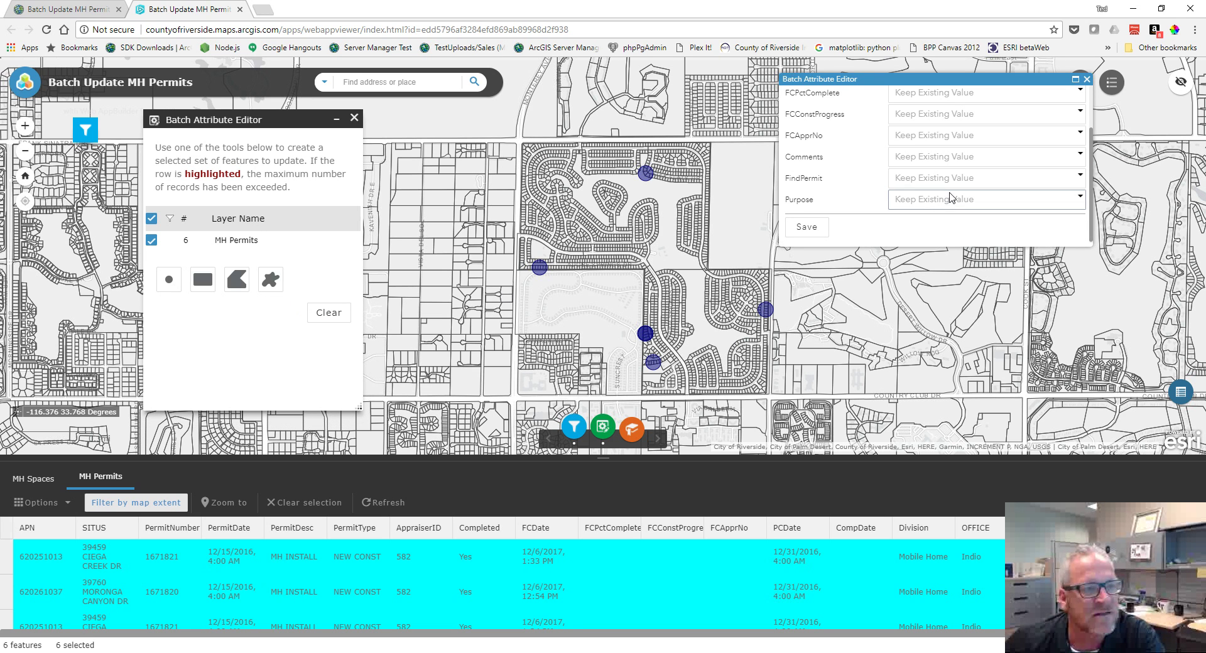
drag(1094, 211, 1089, 151)
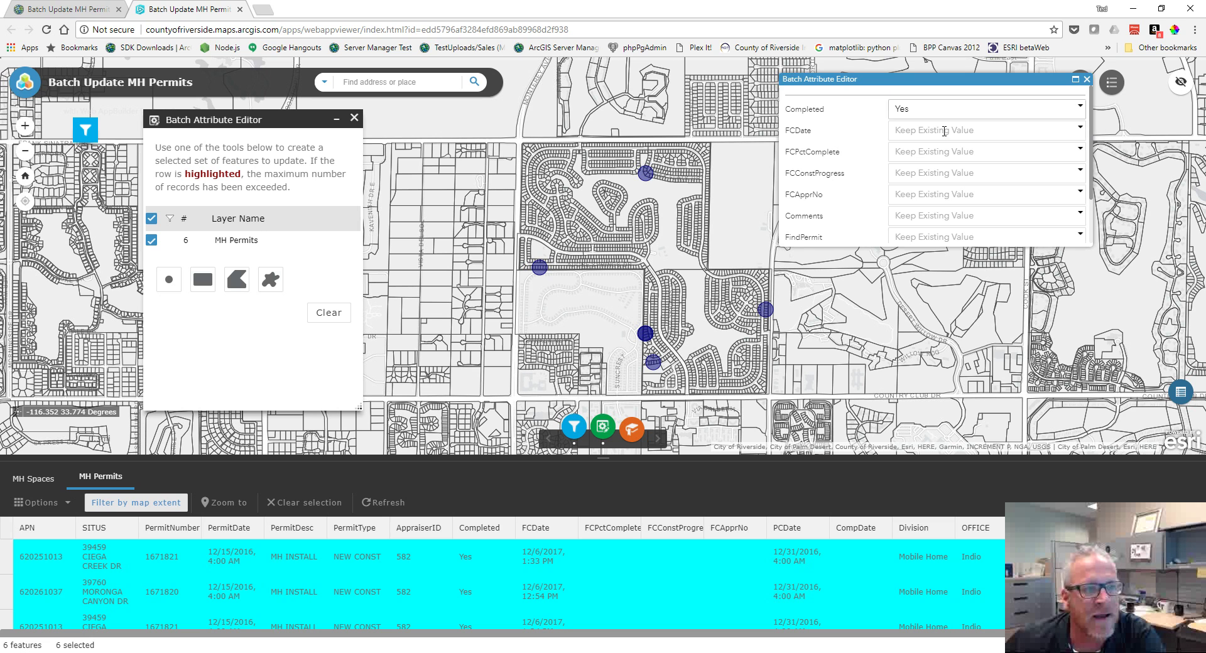
drag(1095, 157, 1093, 104)
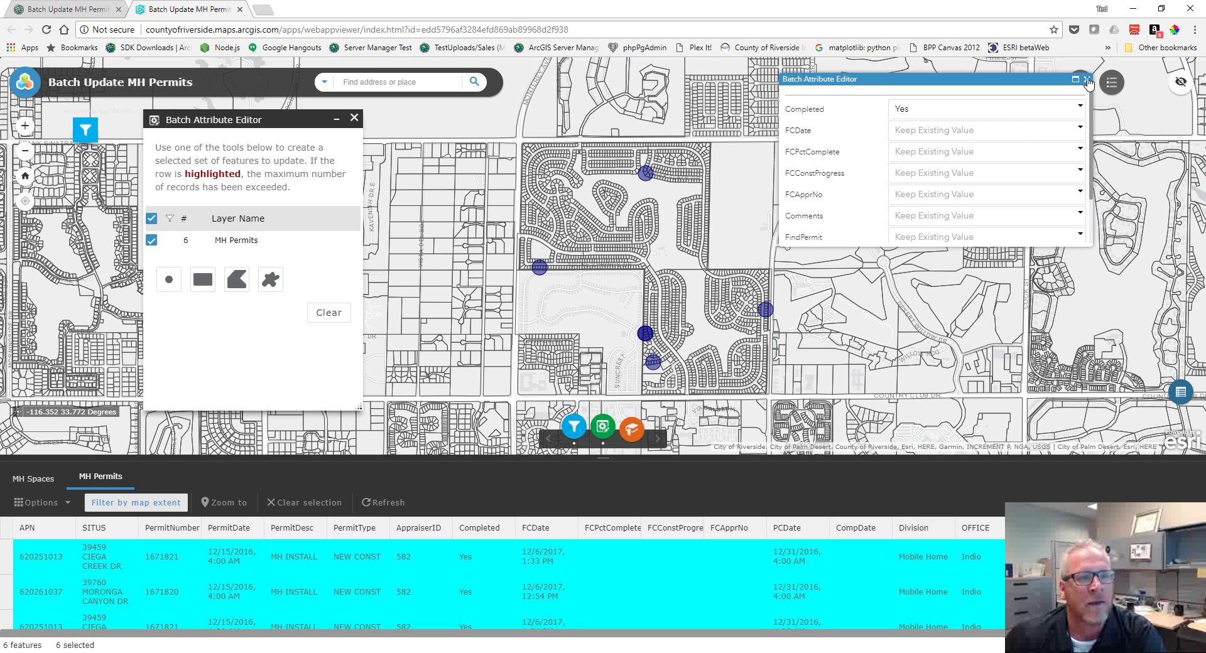
Close the editing form without saving, clear the permit selection and close the Batch Attribute Editor
click(1087, 79)
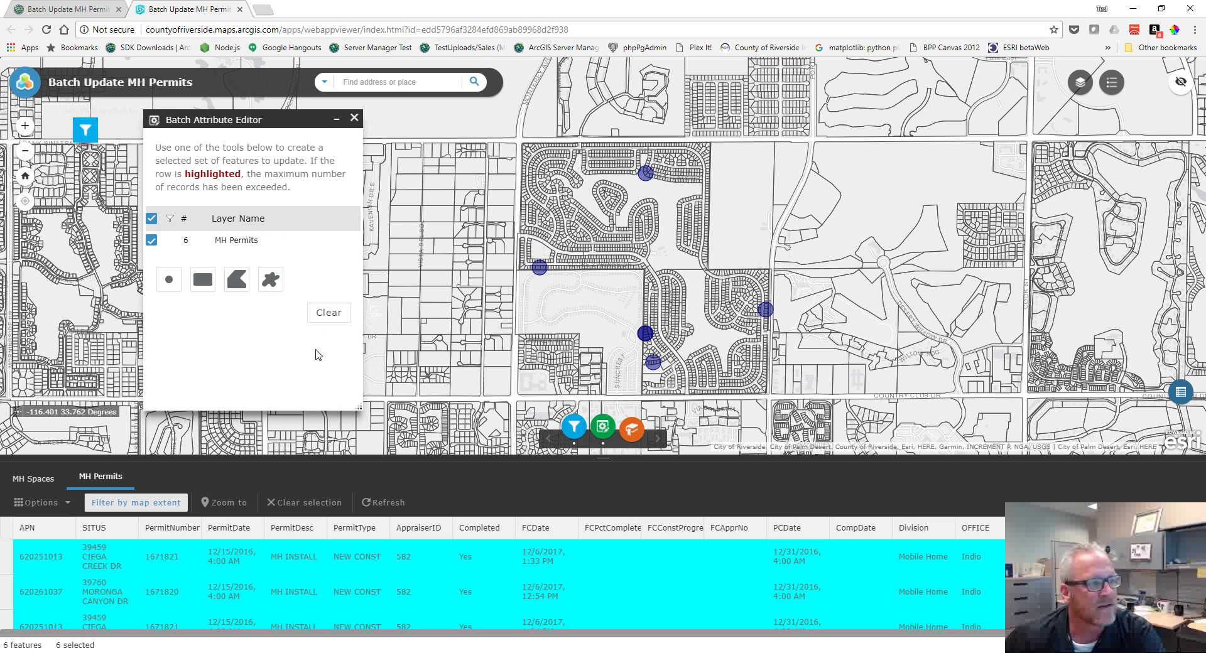
click(325, 321)
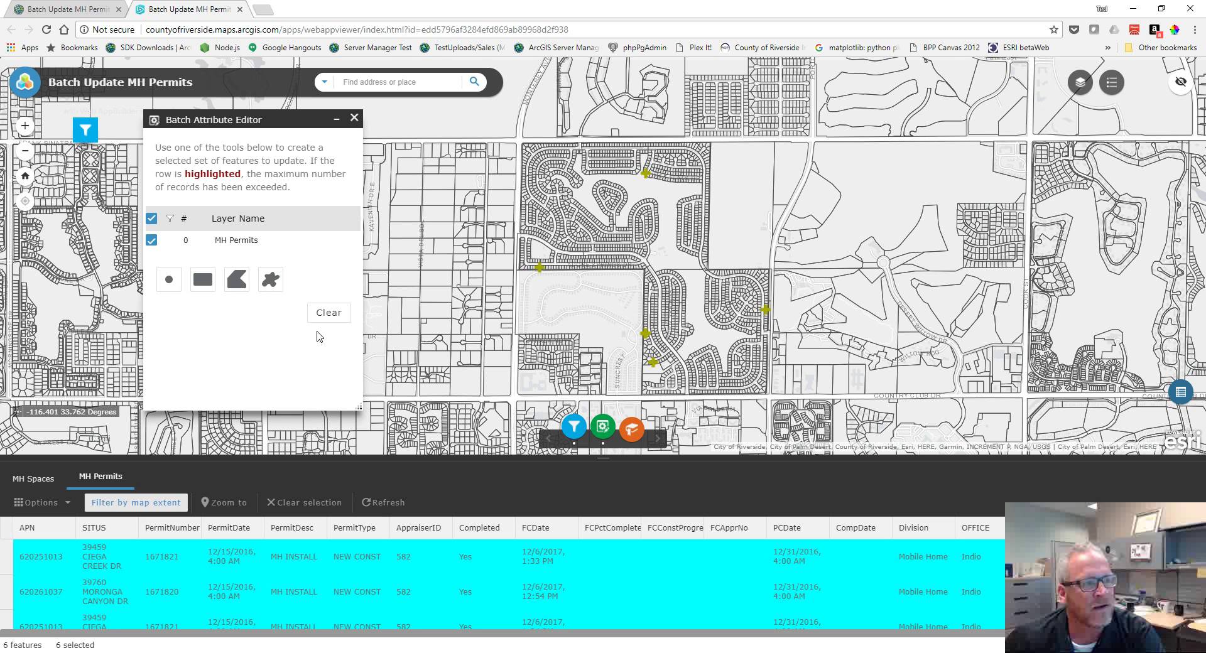
click(354, 119)
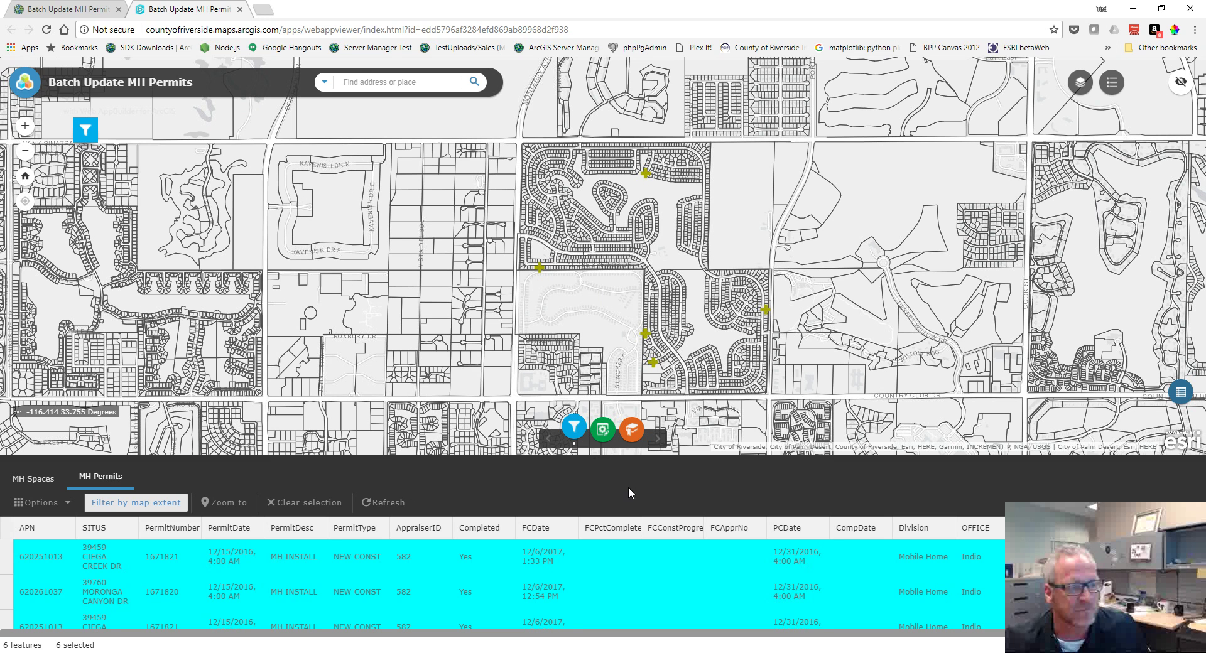
Enlarge the attribute table to view more of the MH Permits rows, and hide it again
click(1181, 394)
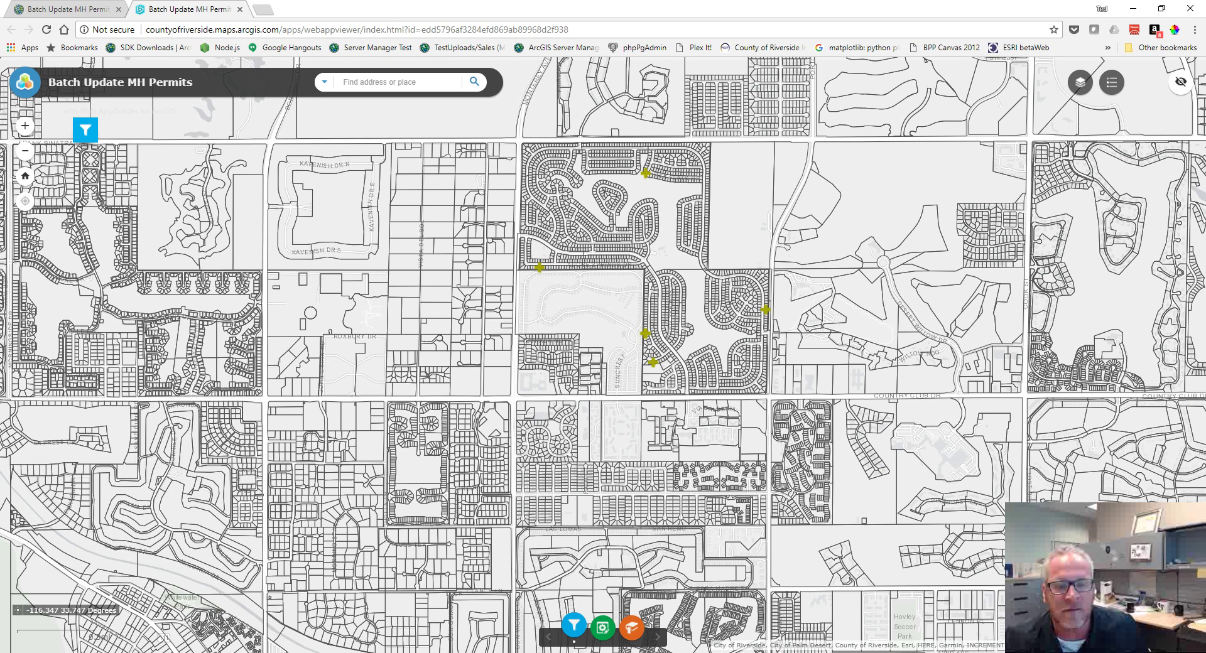
click(1180, 591)
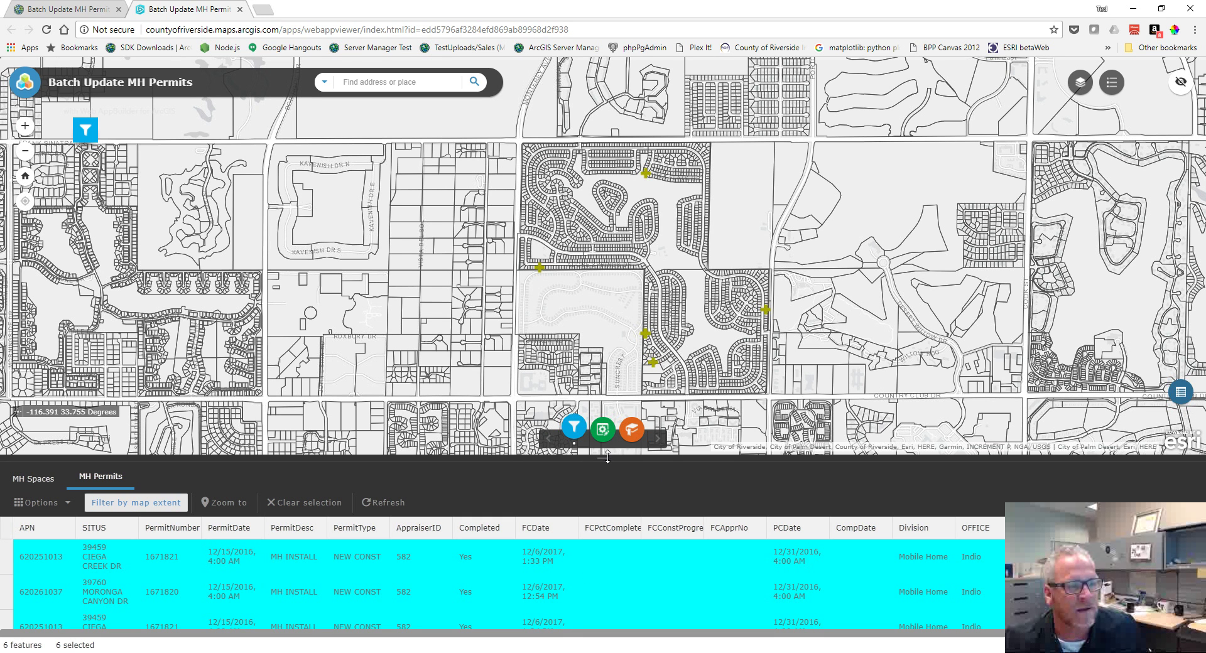
drag(604, 457, 557, 411)
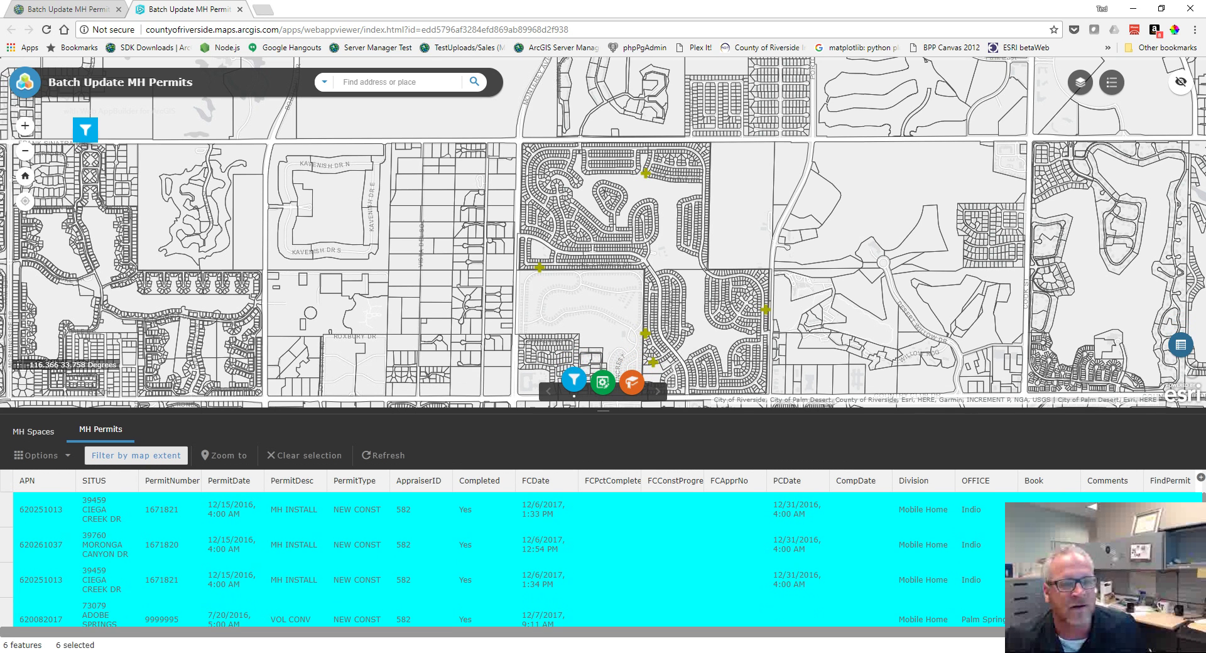
click(1180, 346)
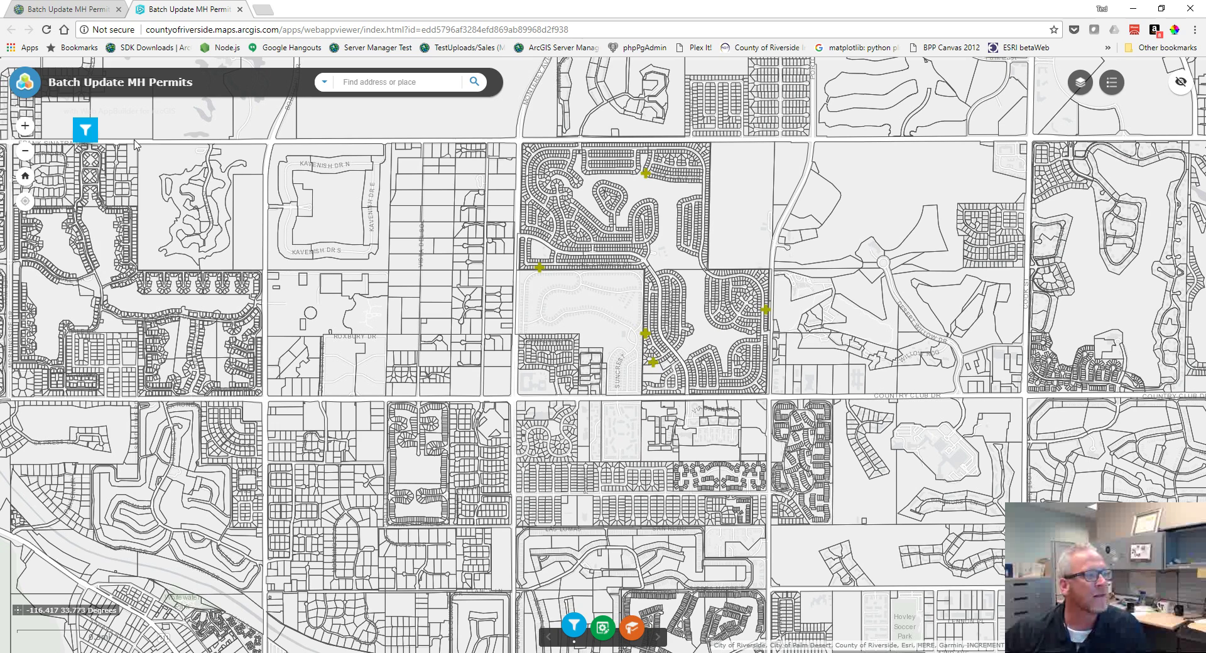
Turn off the MH Permits filter and close the filter window
click(85, 130)
click(273, 156)
click(284, 126)
scroll(418, 295, down, 6)
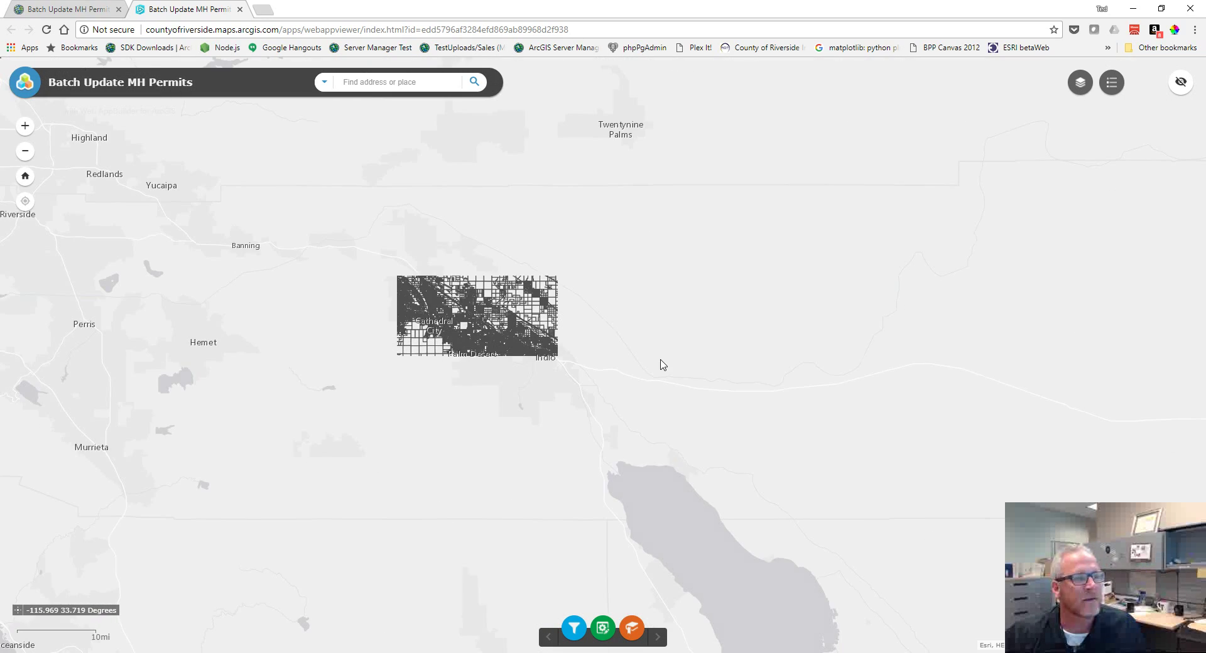